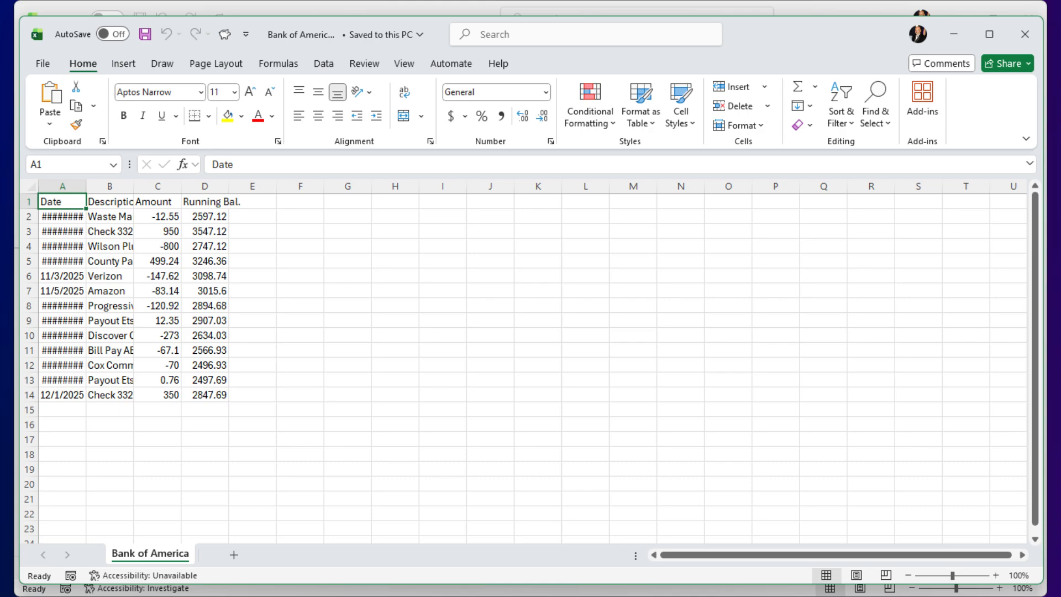
- Run the saved reformatting macro on the Bank of America data and copy the transactions in A2:F14
left_click(221, 32)
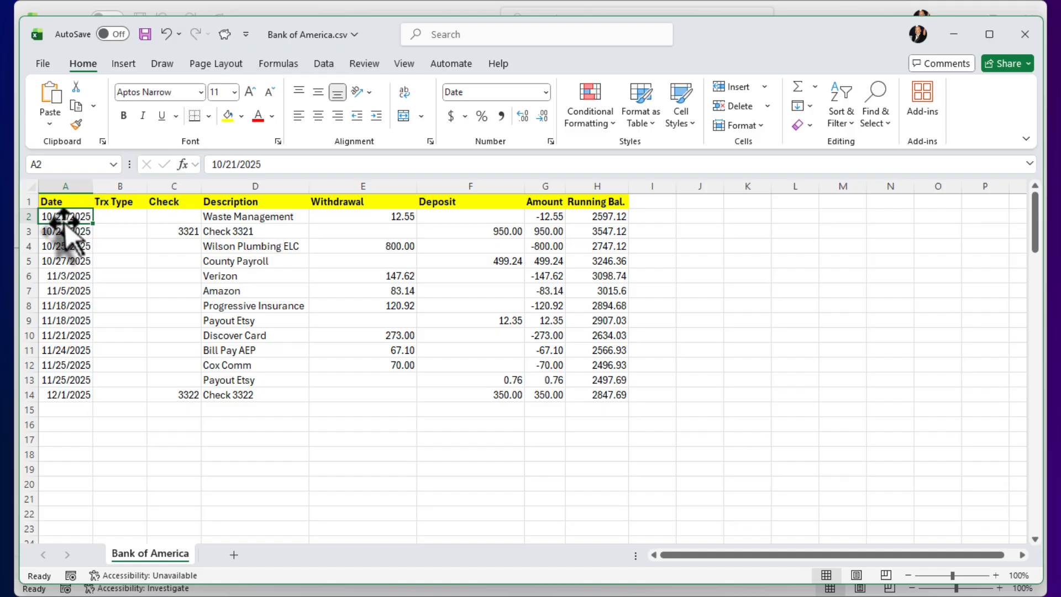
left_click_drag(65, 218, 436, 395)
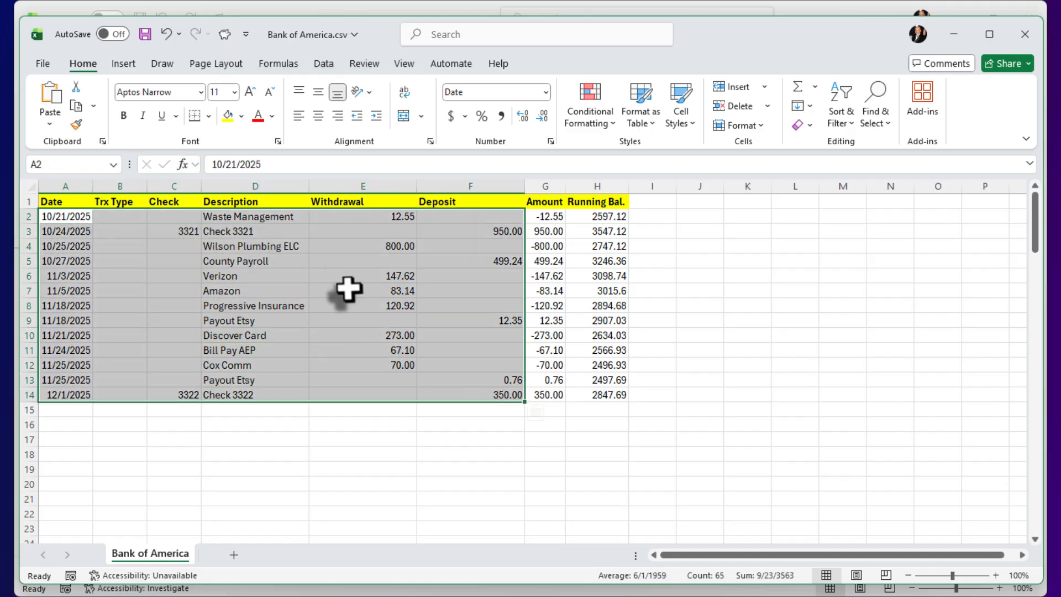
right_click(350, 287)
left_click(392, 306)
- Switch to the checkbook register workbook and paste the copied transactions as values into Main Checking starting at cell A15
key("alt+Tab")
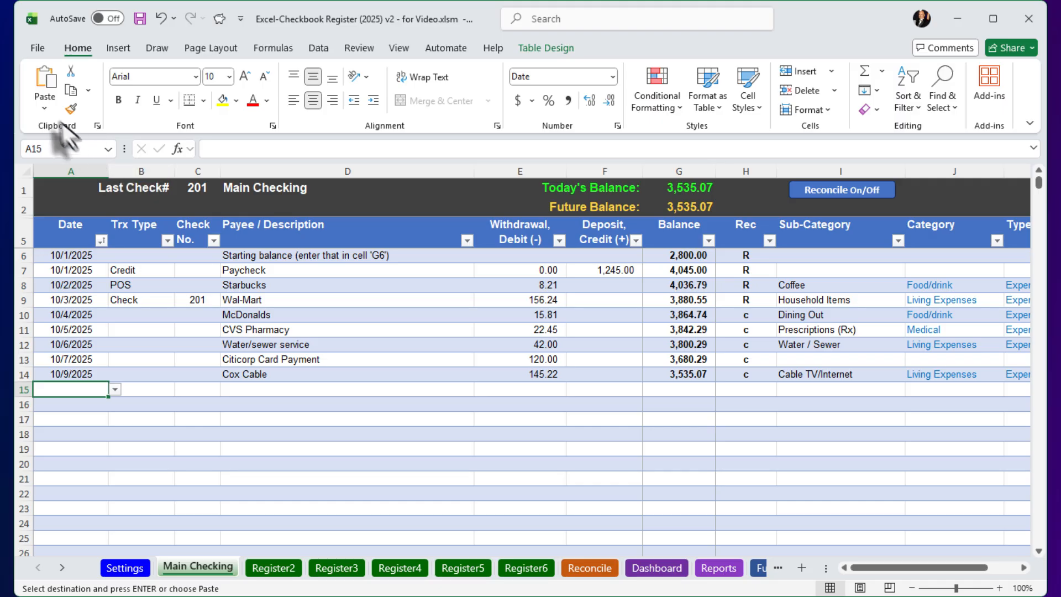
left_click(47, 107)
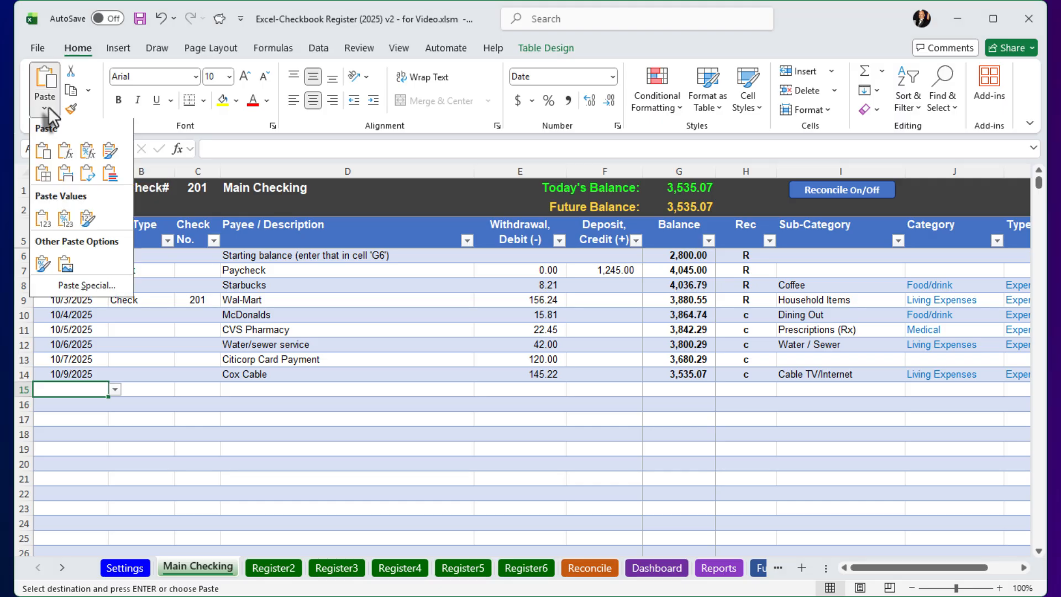
left_click(43, 216)
left_click(342, 434)
scroll(344, 436, "down", 3)
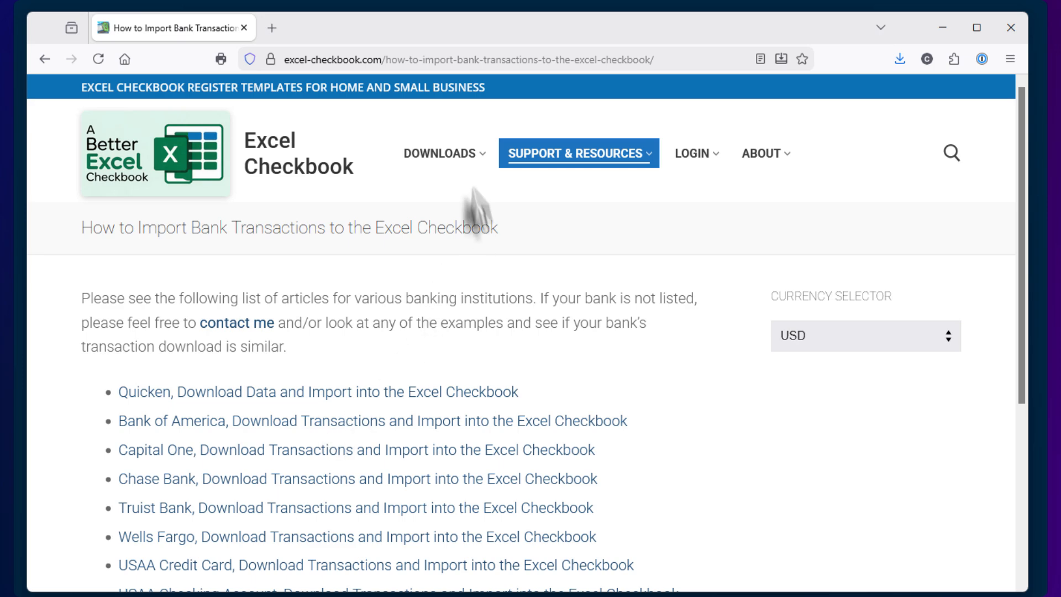
- Open the Bank of America article in the list of bank import guides and read its summary of the import steps
mouse_move(580, 157)
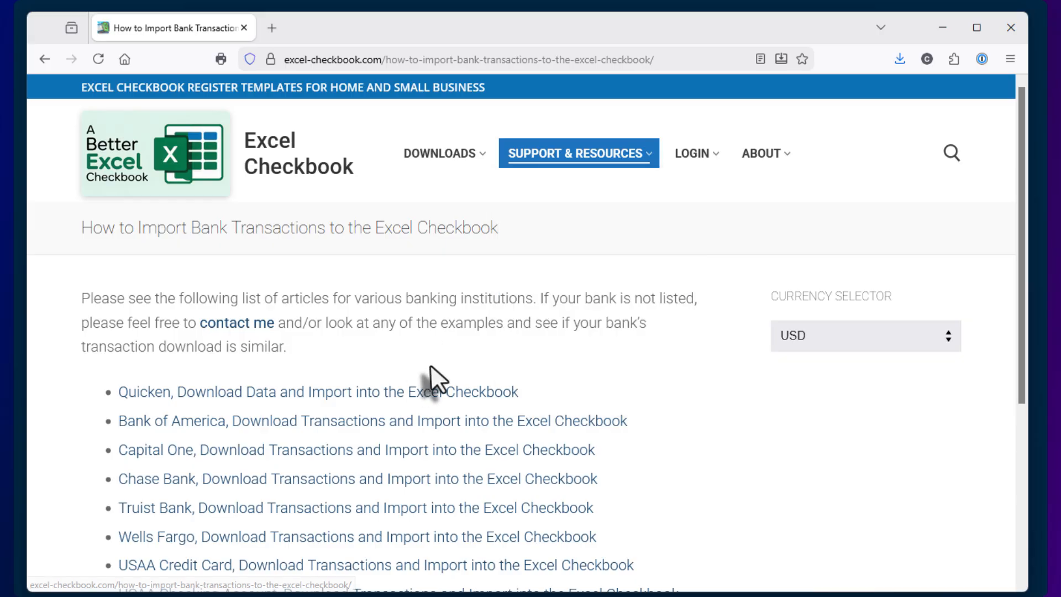
scroll(430, 365, "down", 4)
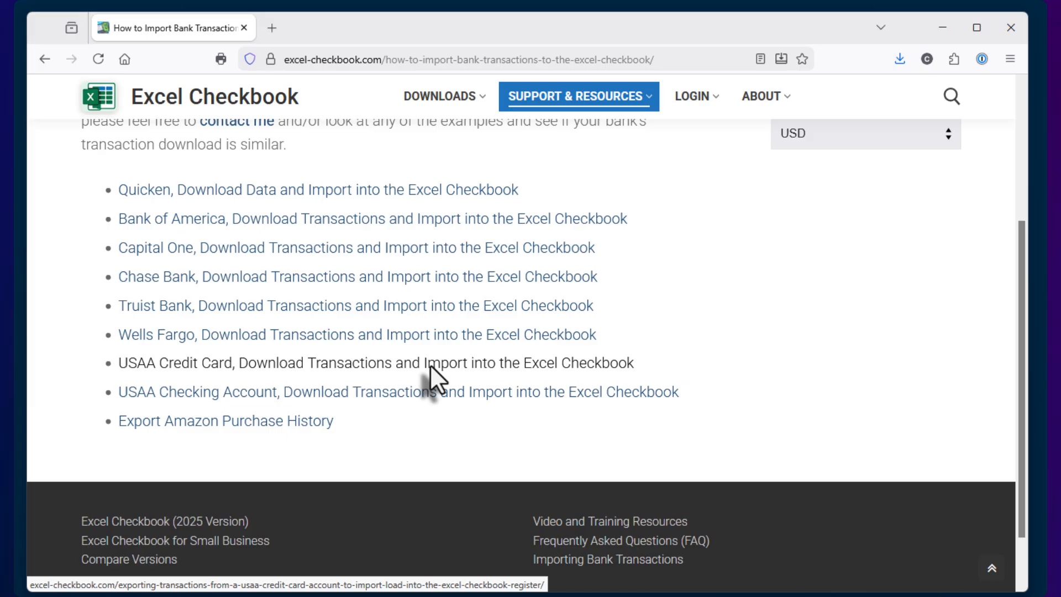
left_click(299, 221)
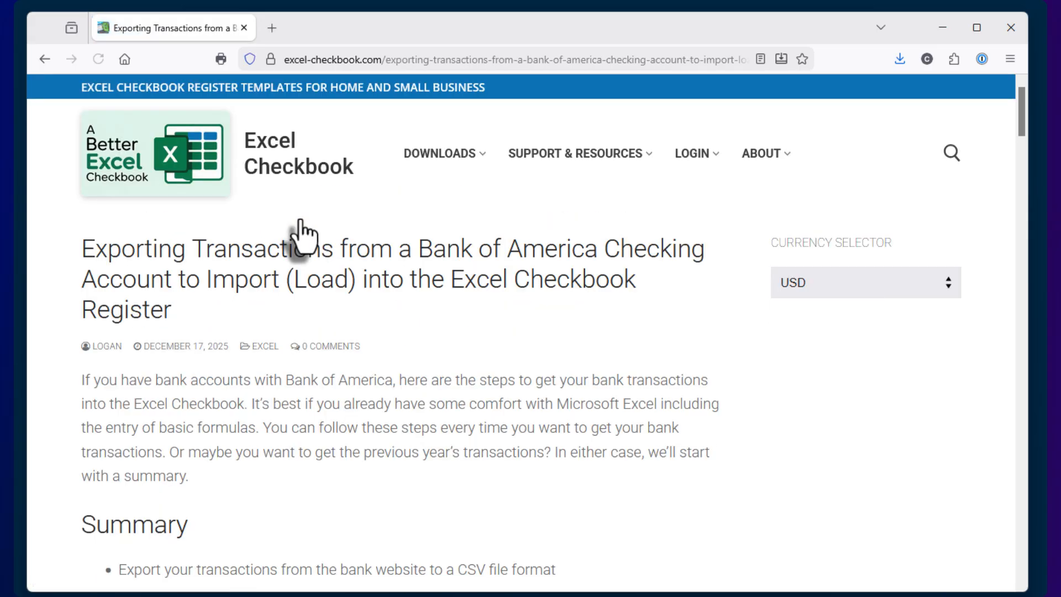
scroll(376, 330, "down", 4)
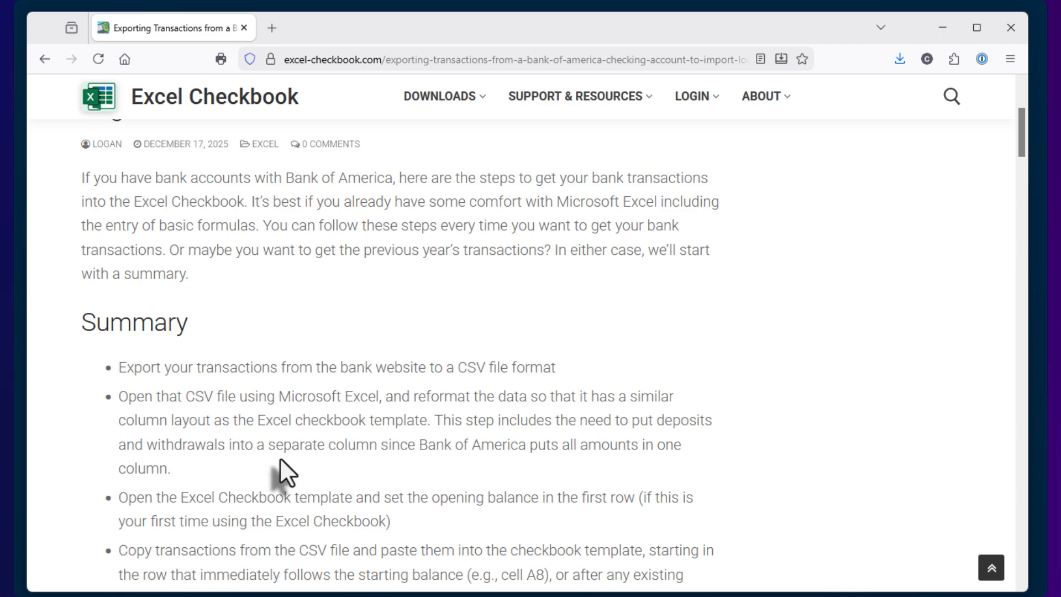
scroll(280, 459, "down", 2)
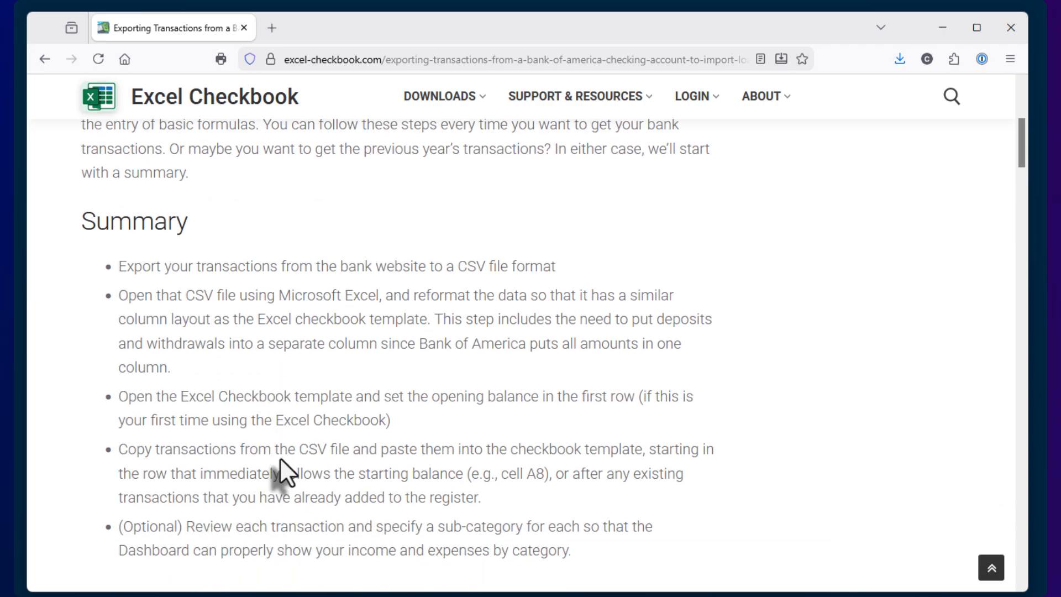
scroll(279, 459, "down", 2)
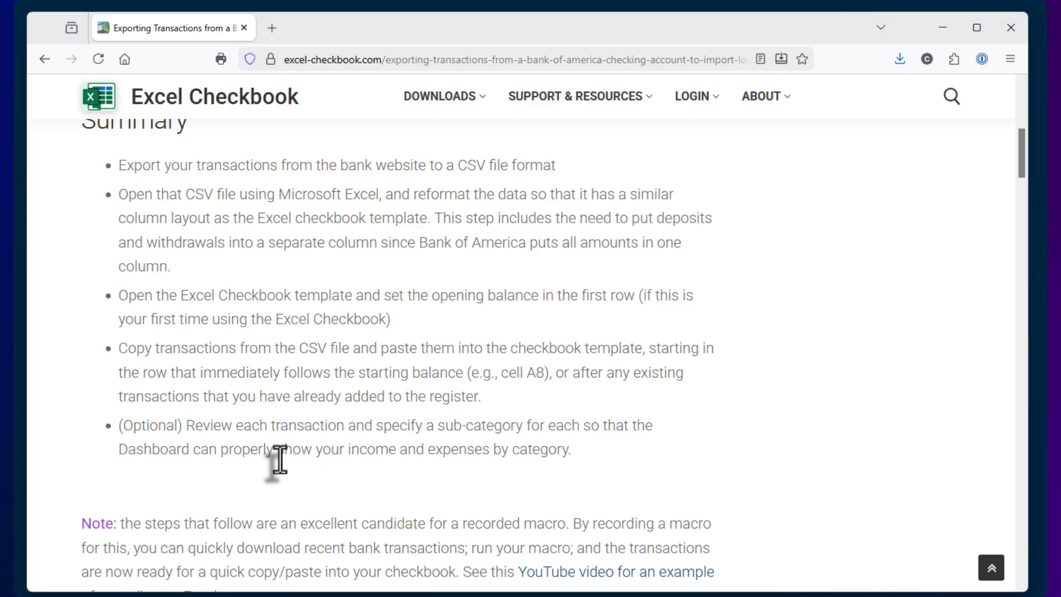
scroll(280, 459, "down", 8)
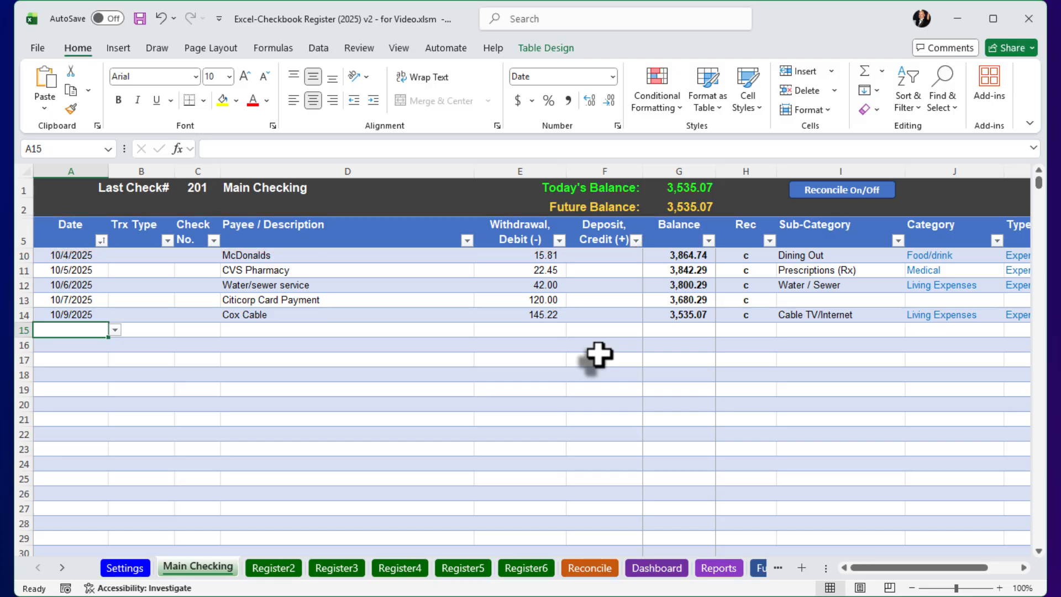
- Switch to the Bank of America CSV workbook and bring up the settings for recording a new macro
key("alt+Tab")
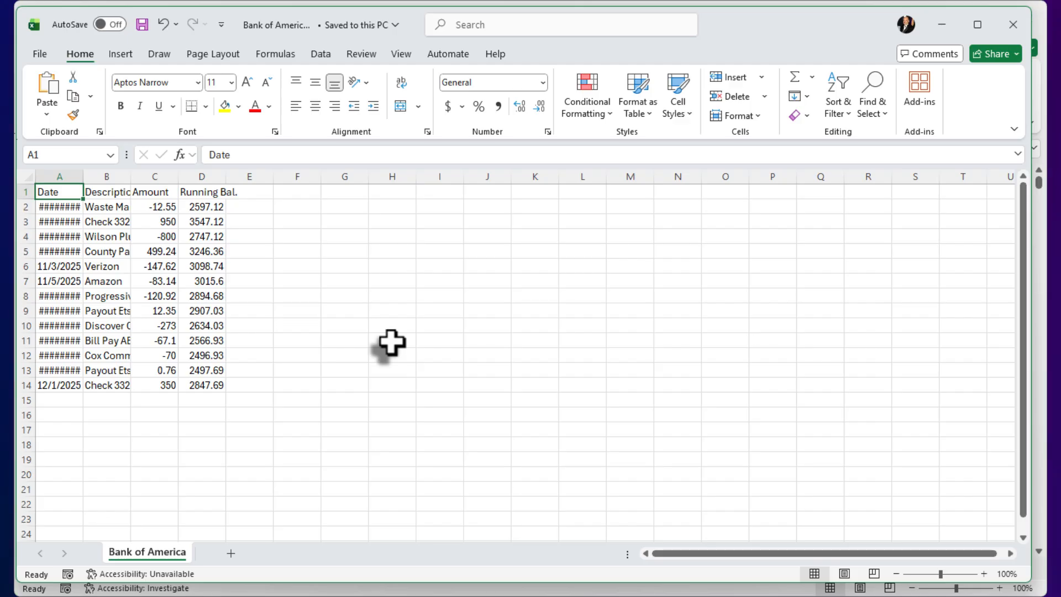
left_click(403, 58)
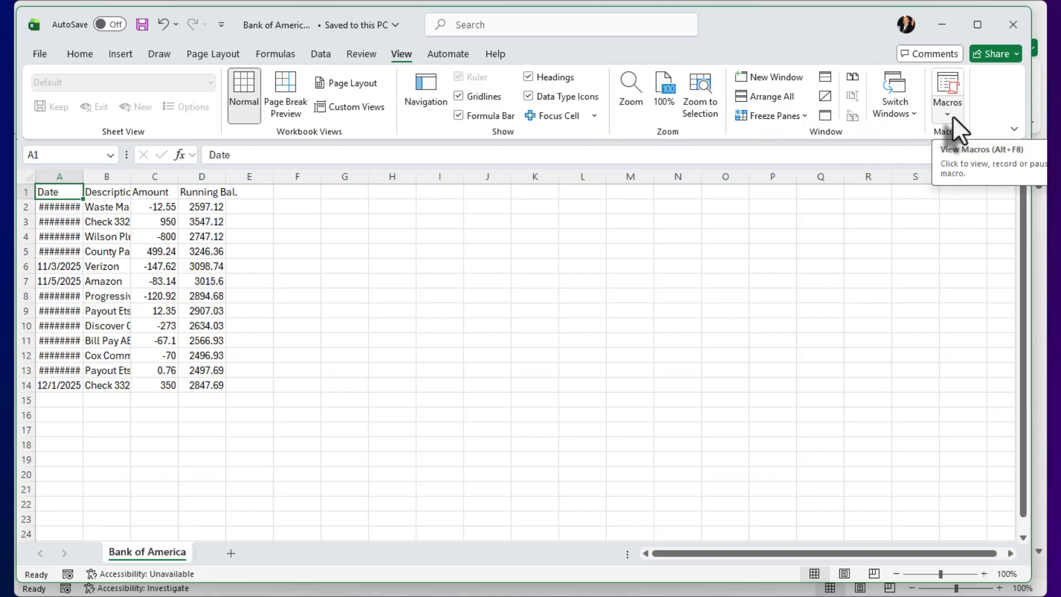
left_click(951, 82)
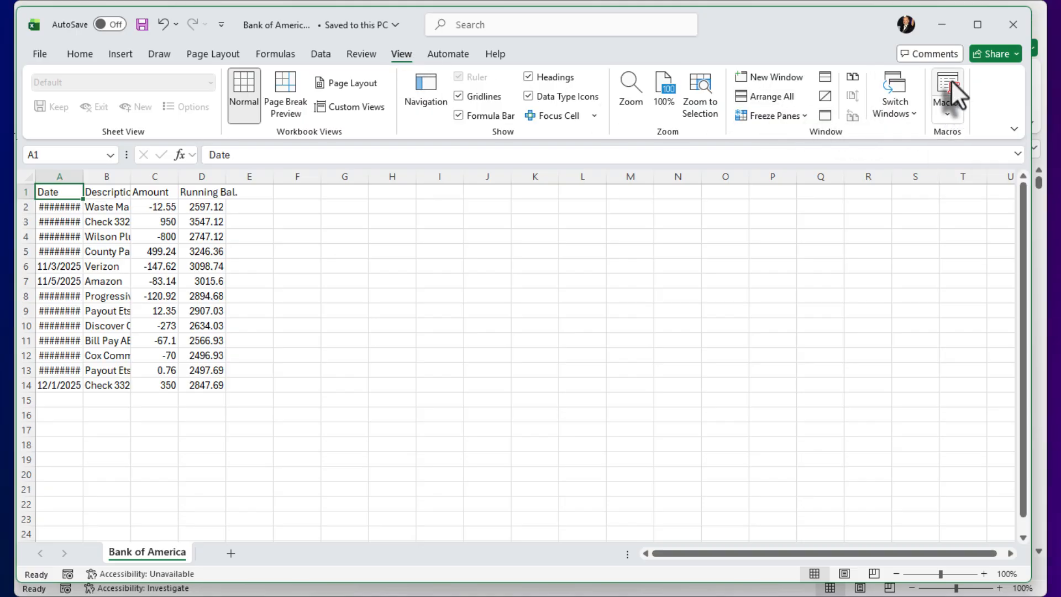
left_click(949, 111)
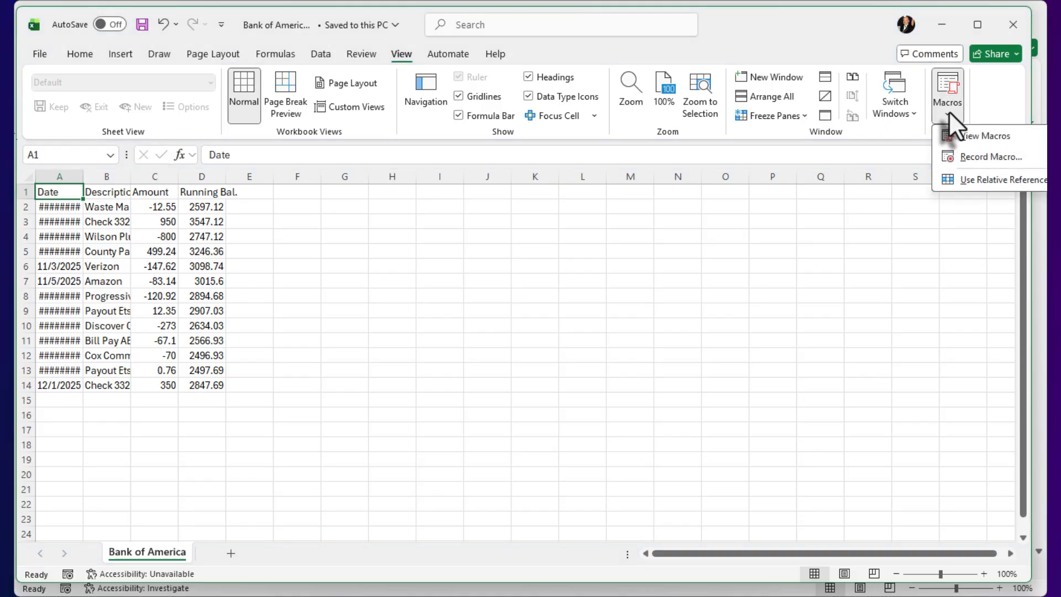
left_click(991, 157)
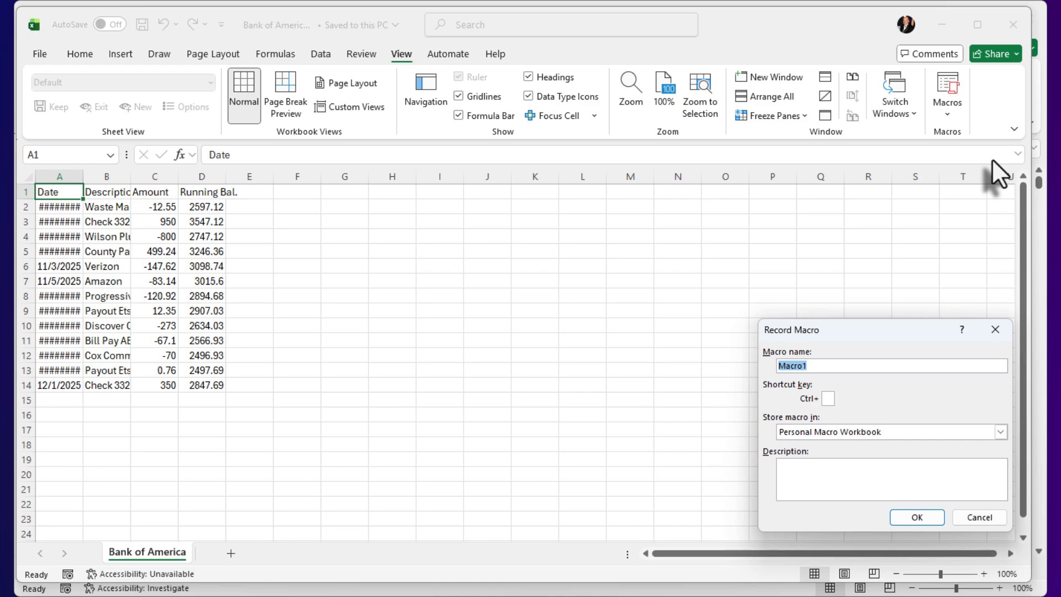
left_click_drag(862, 330, 517, 249)
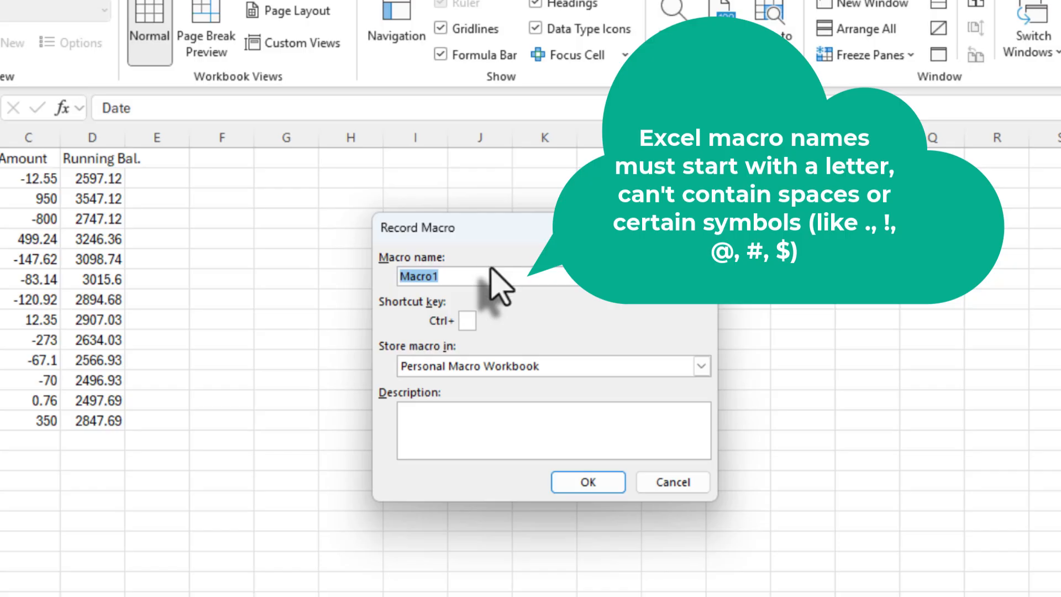
- Name the macro Checkbook_Reformat, store it in the Personal Macro Workbook and start recording
type("Chec")
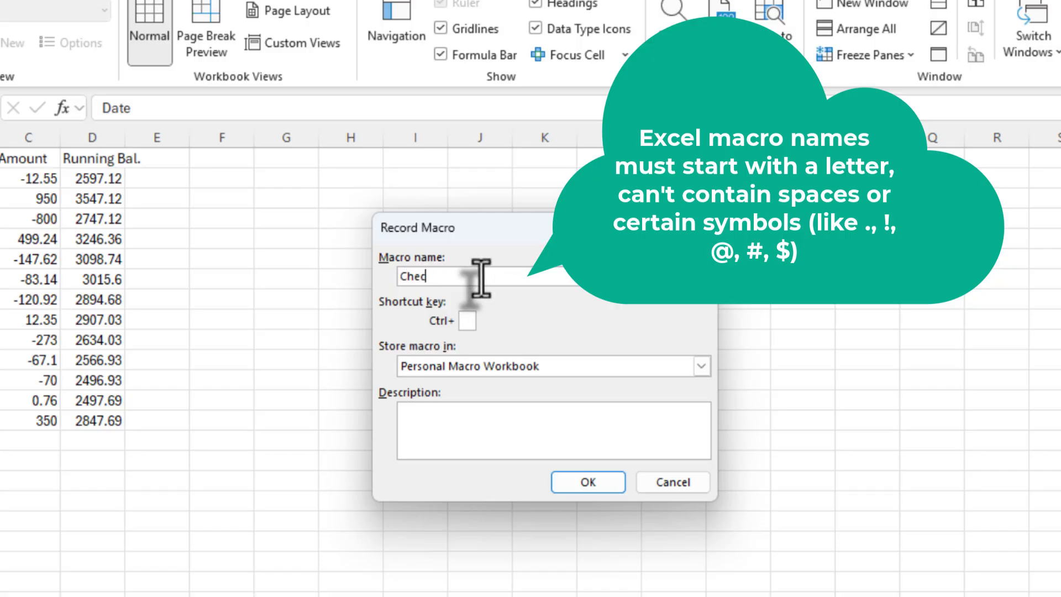
type("kbook_Reformat")
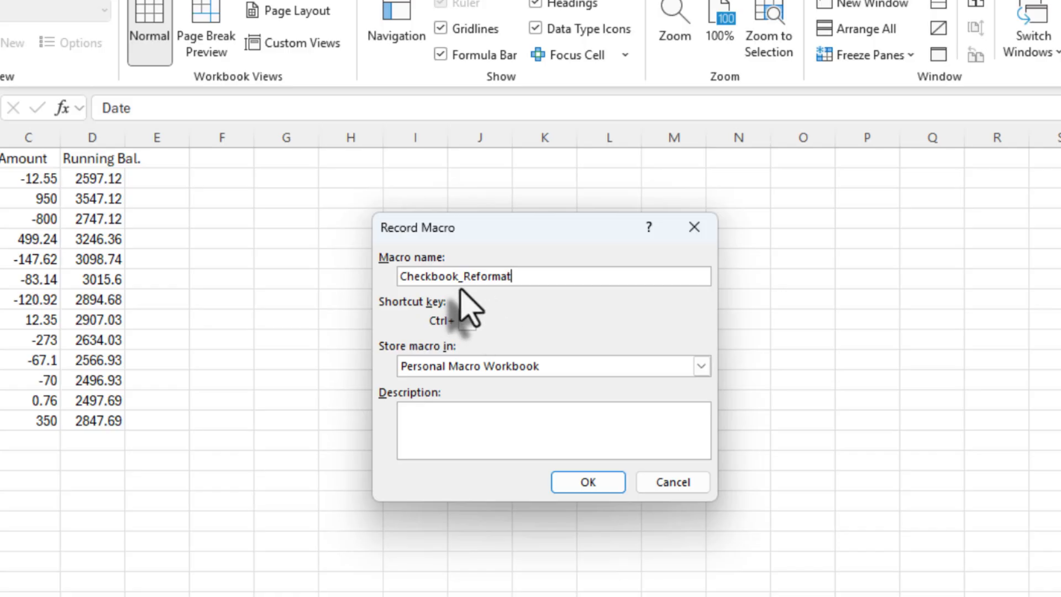
left_click(450, 369)
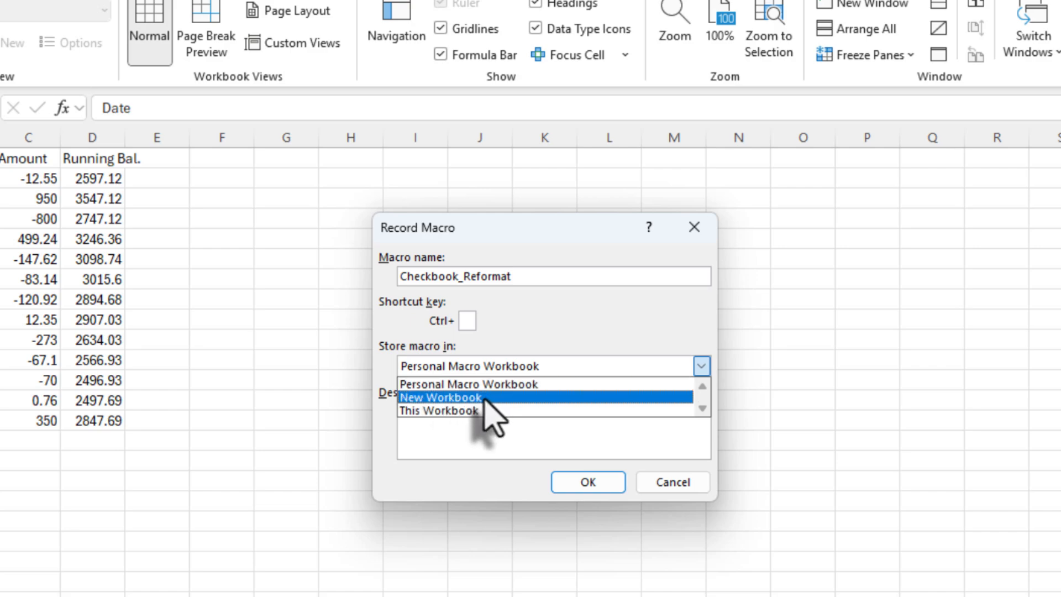
left_click(474, 412)
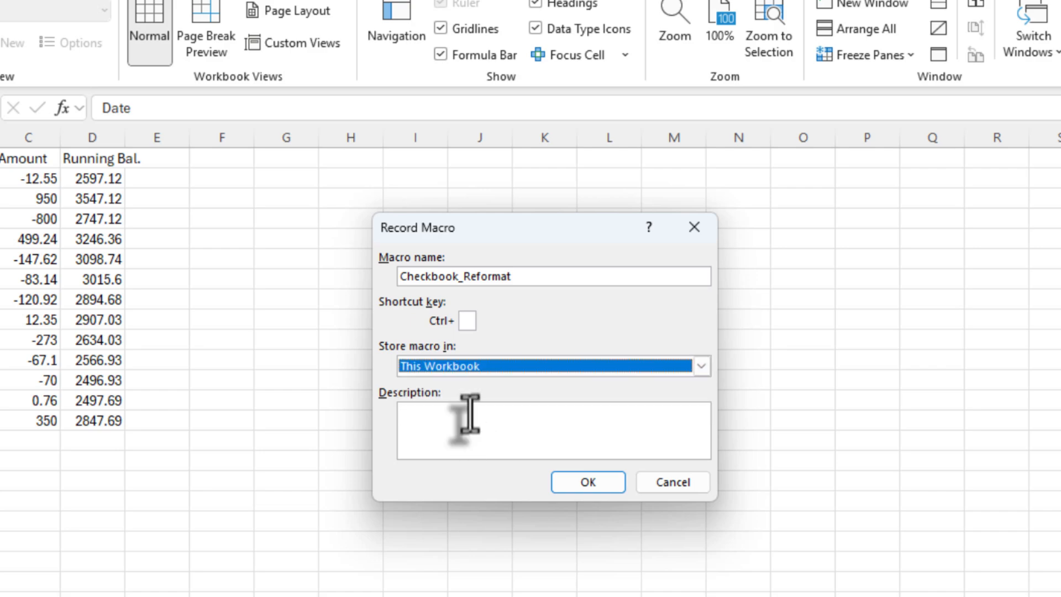
left_click(465, 367)
left_click(463, 382)
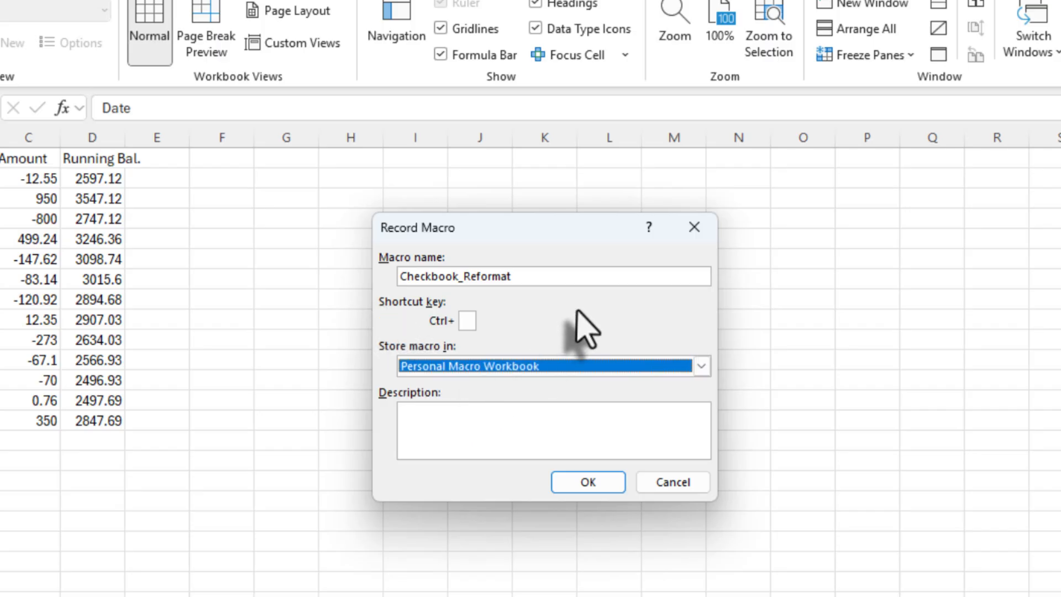
left_click(590, 484)
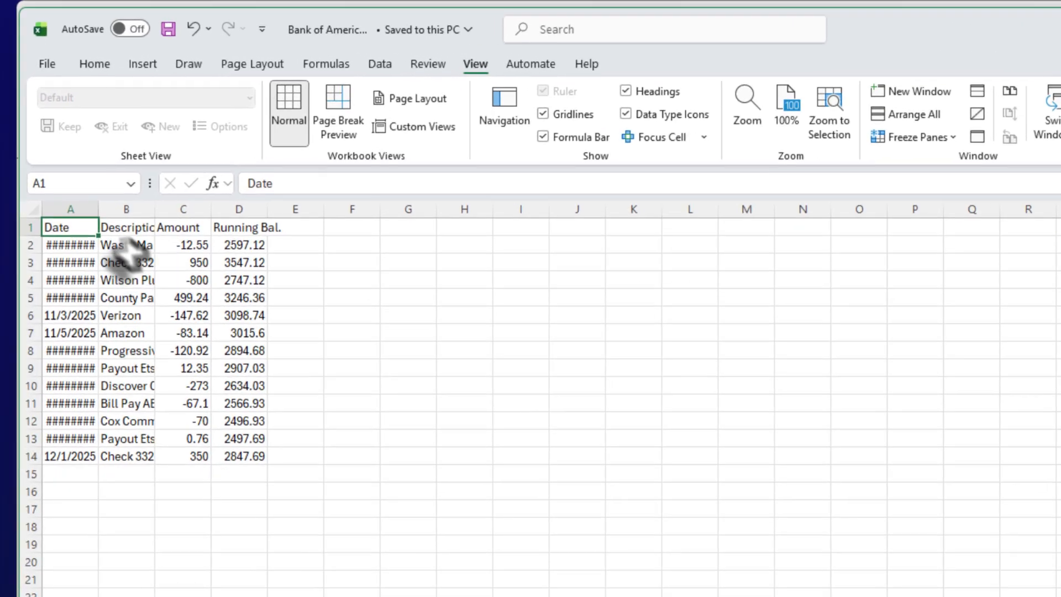
- Autofit the widths of columns A through D to their contents
left_click_drag(72, 209, 249, 208)
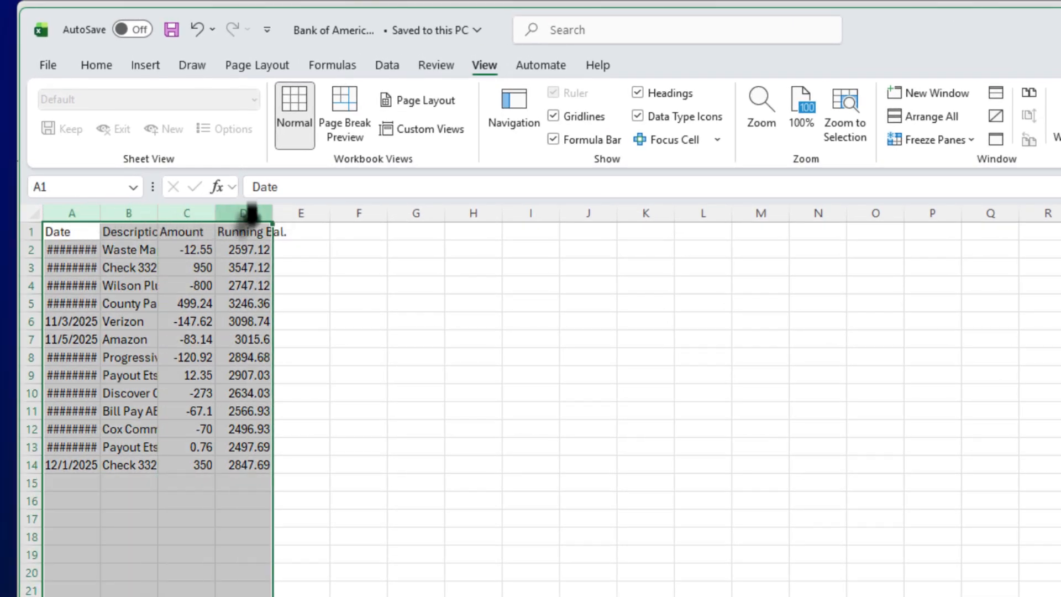
double_click(158, 213)
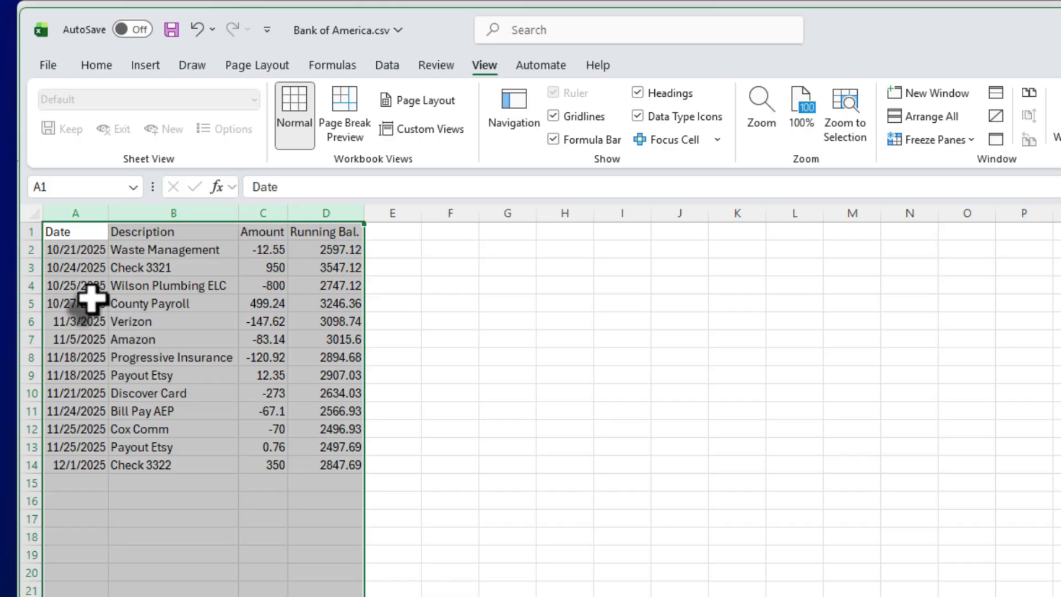
left_click(174, 250)
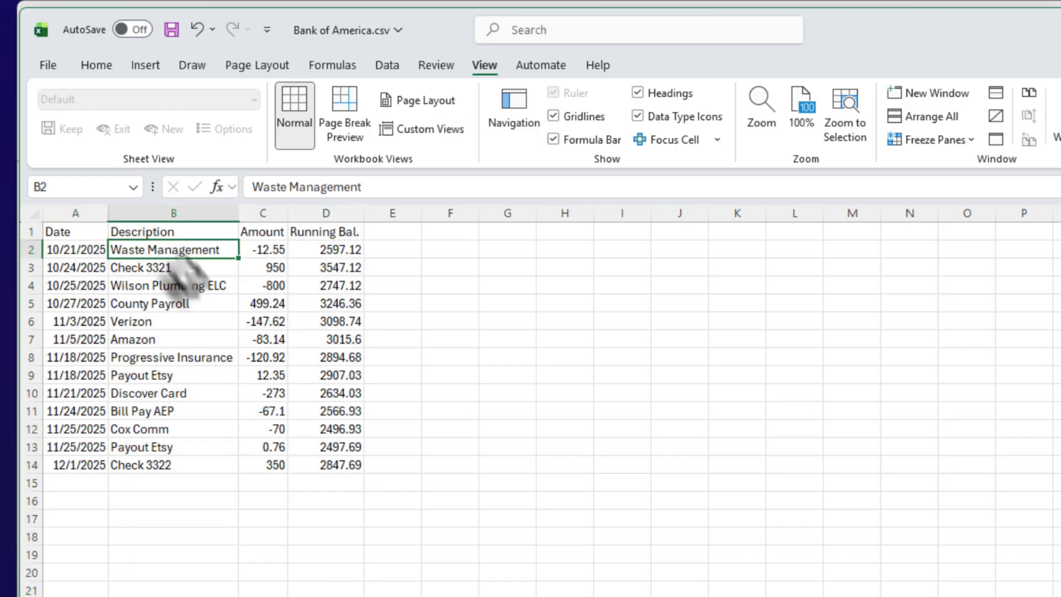
- Insert two blank columns between the Date and Description columns
right_click(154, 213)
left_click(200, 393)
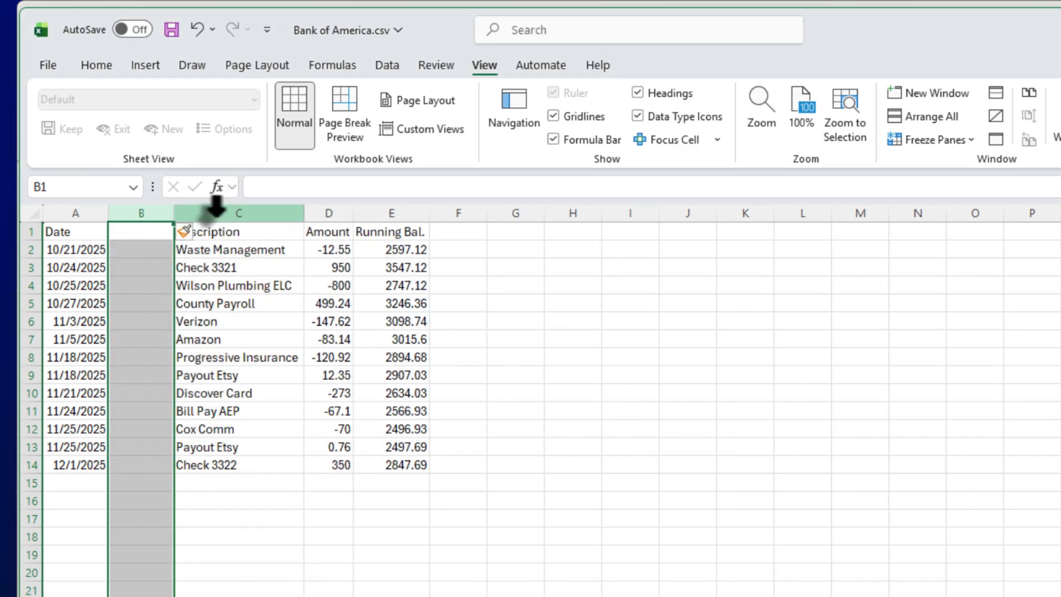
right_click(216, 213)
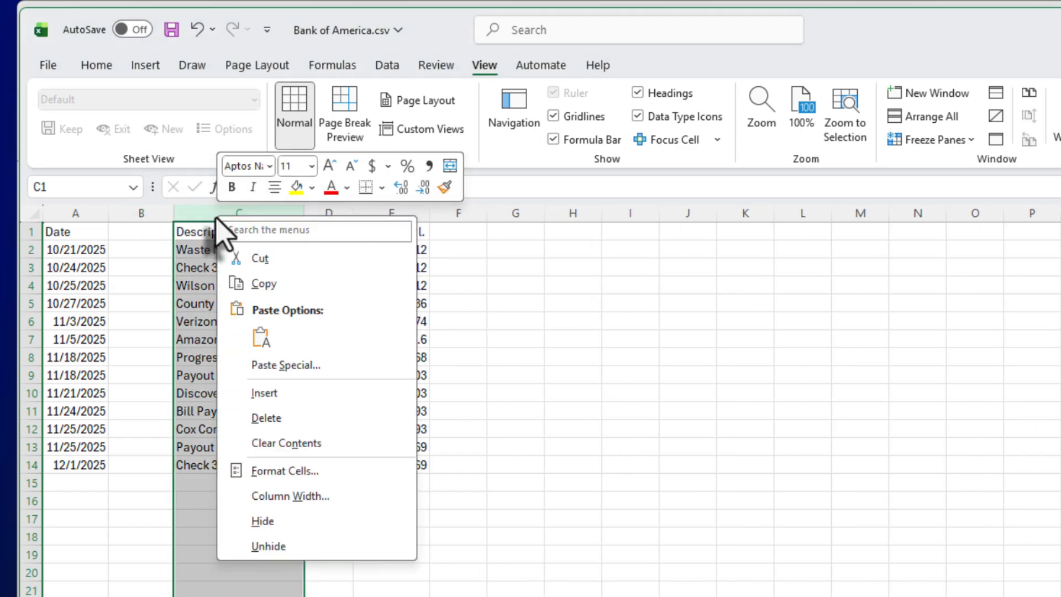
left_click(266, 392)
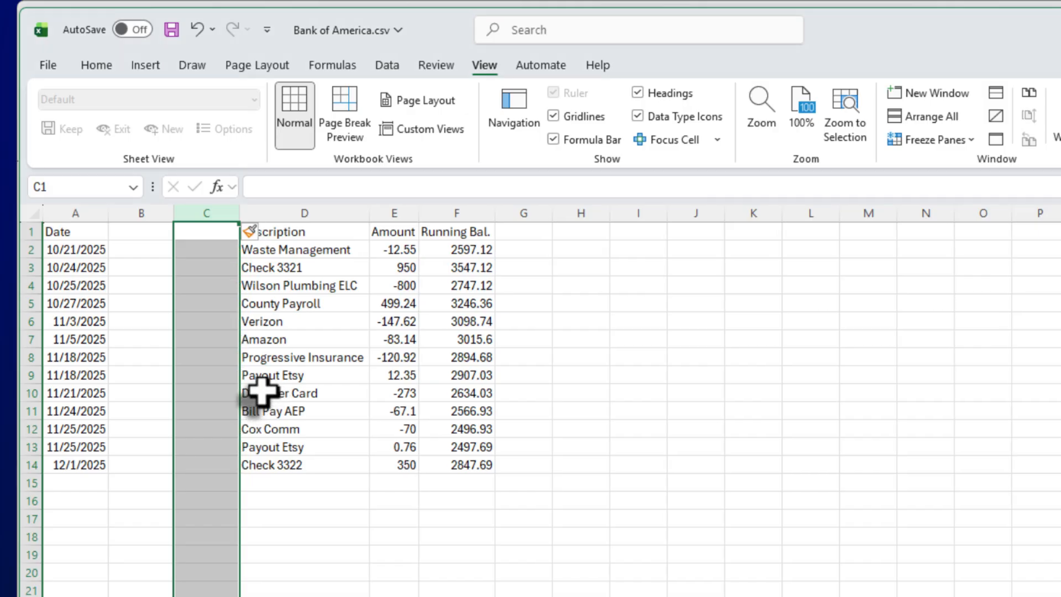
- Enter the headers Trx Type in B1 and Check in C1 for the blank columns
left_click(137, 234)
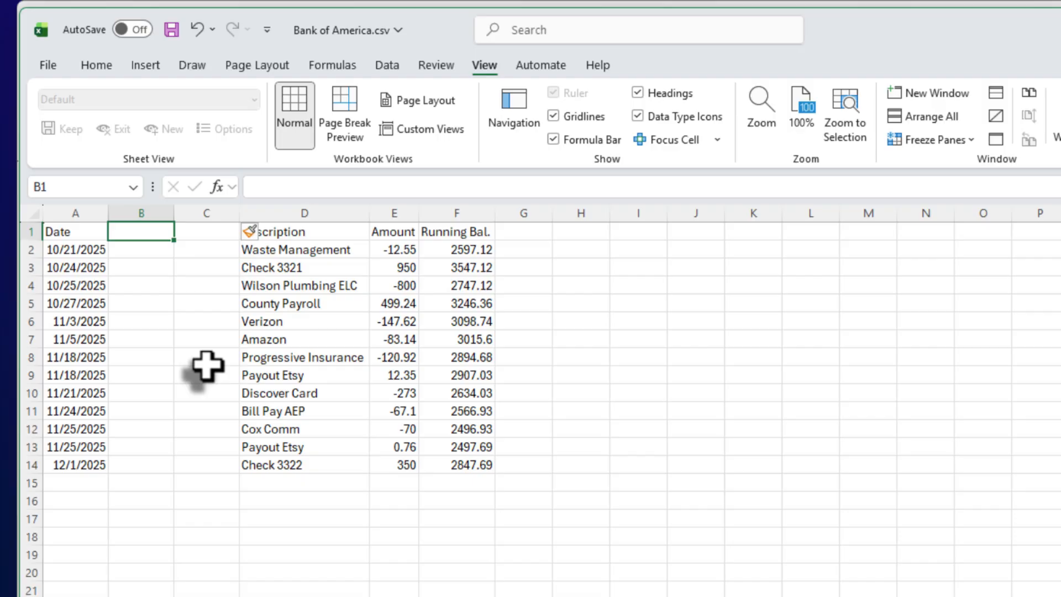
type("Trx Type")
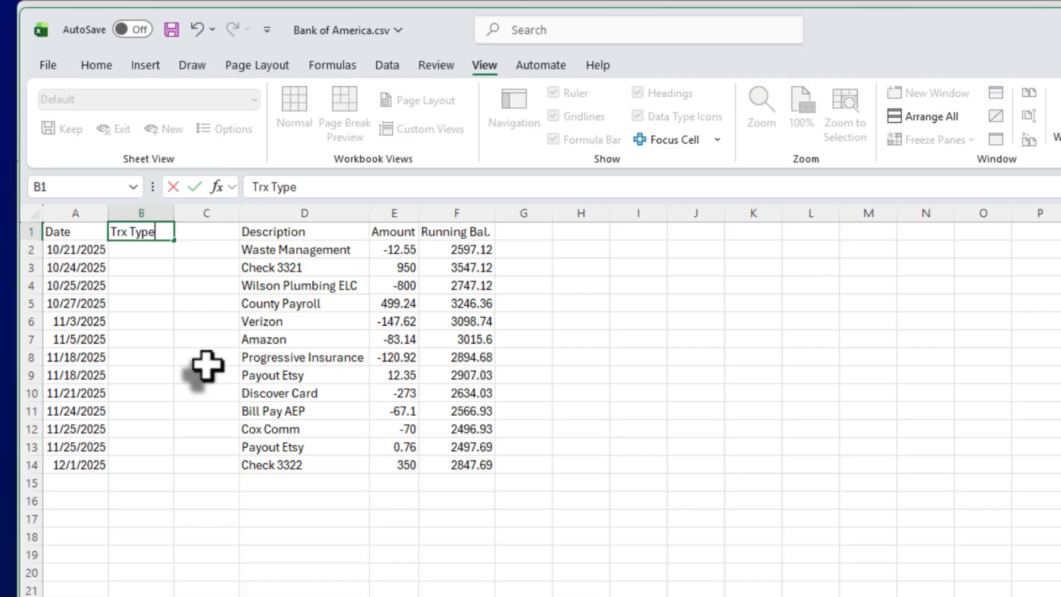
left_click(205, 233)
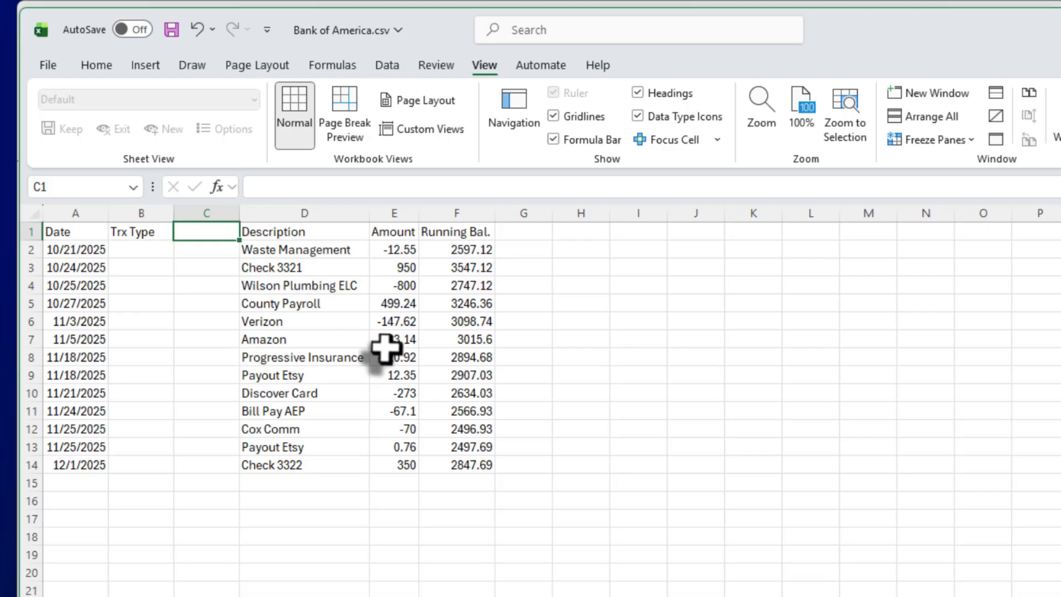
type("Check")
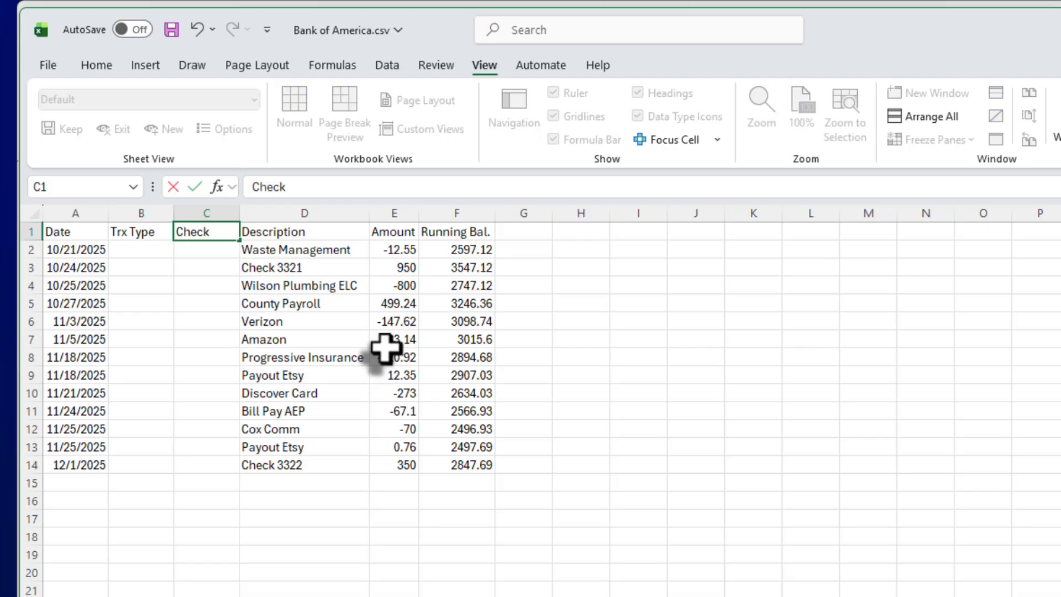
key("Return")
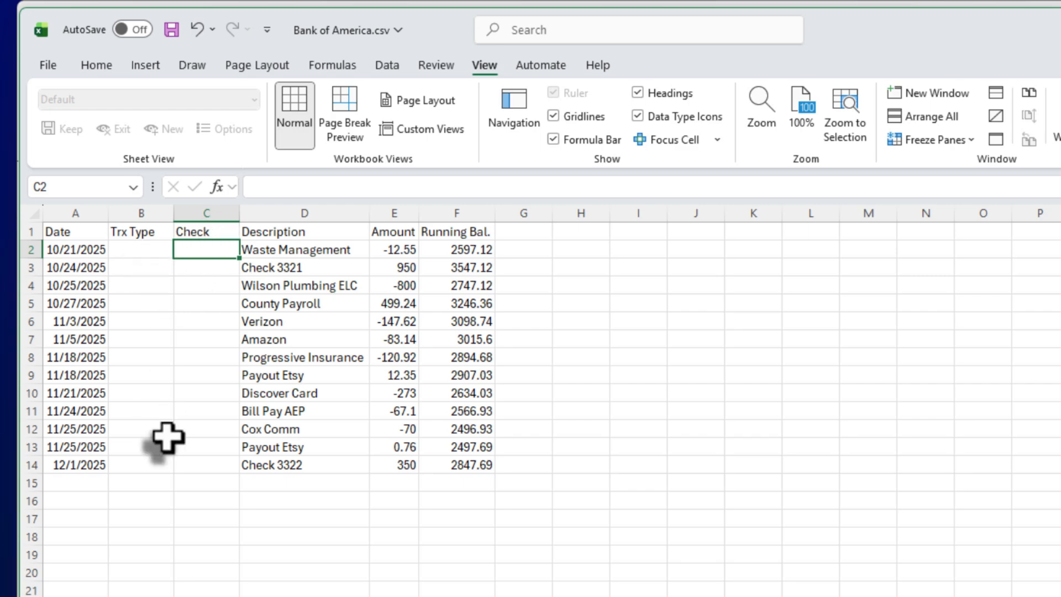
- Set the number format of the Trx Type and Check columns (B and C) to General
left_click(96, 65)
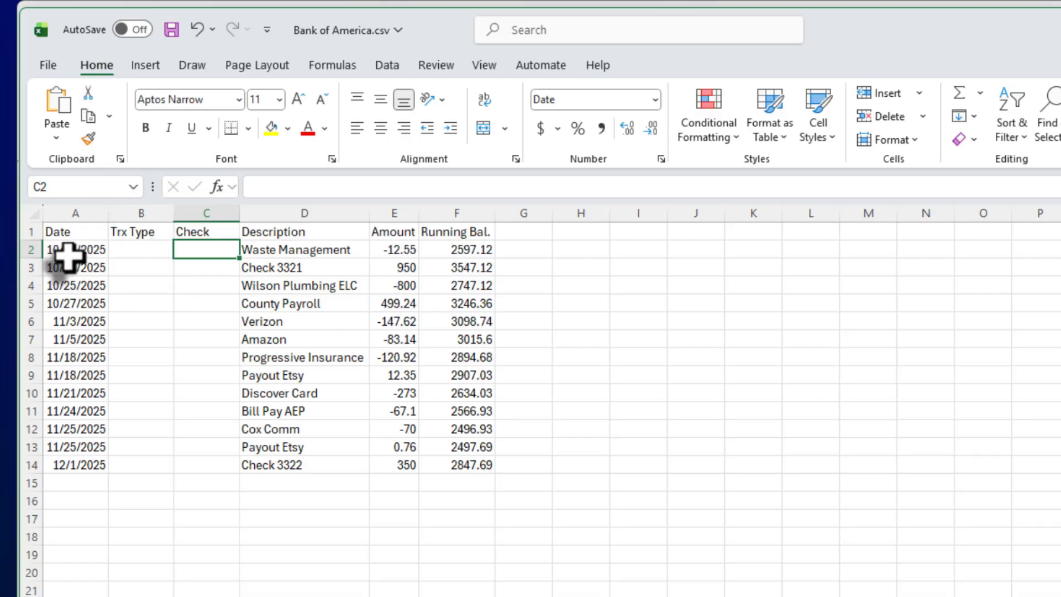
left_click(144, 247)
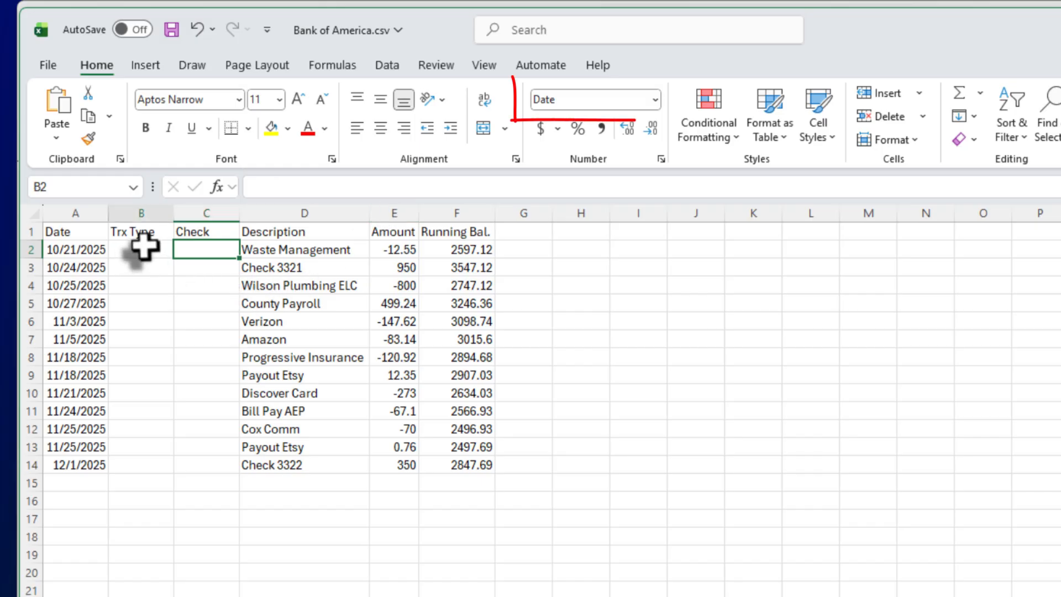
left_click(213, 252)
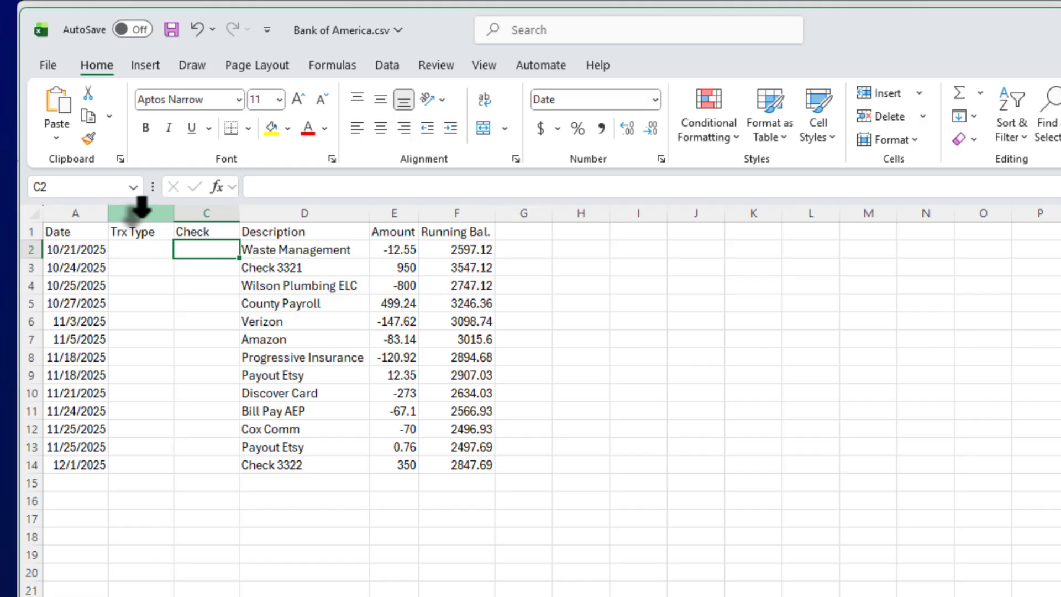
left_click_drag(138, 213, 202, 215)
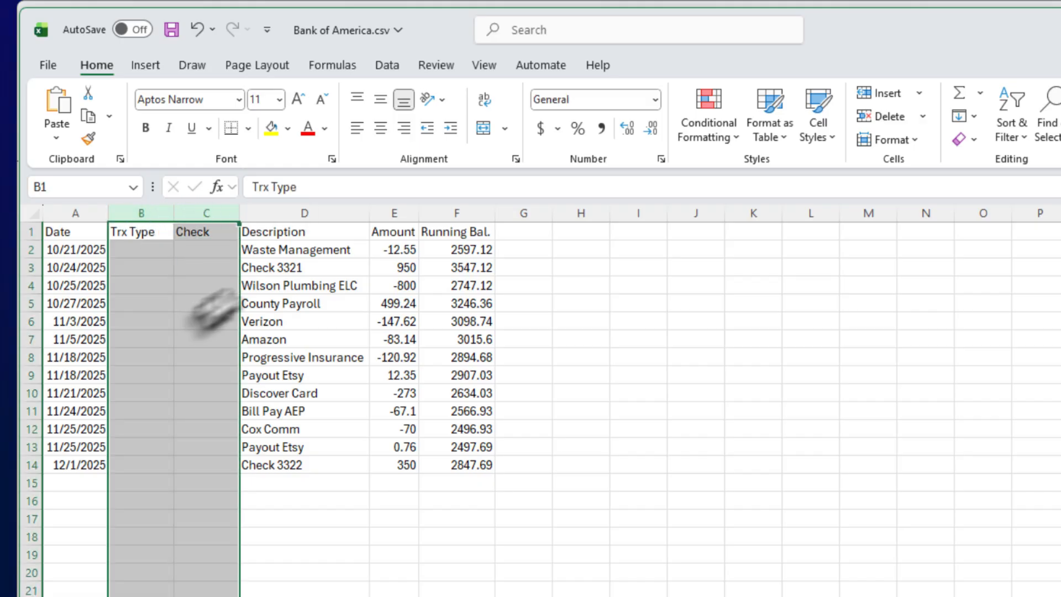
left_click(655, 99)
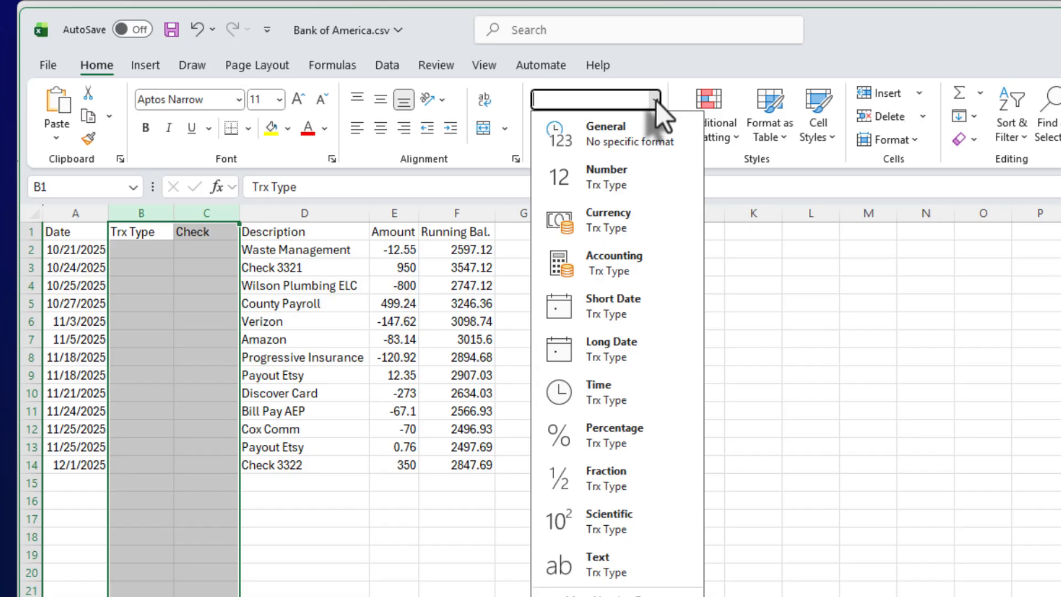
left_click(611, 145)
left_click(194, 256)
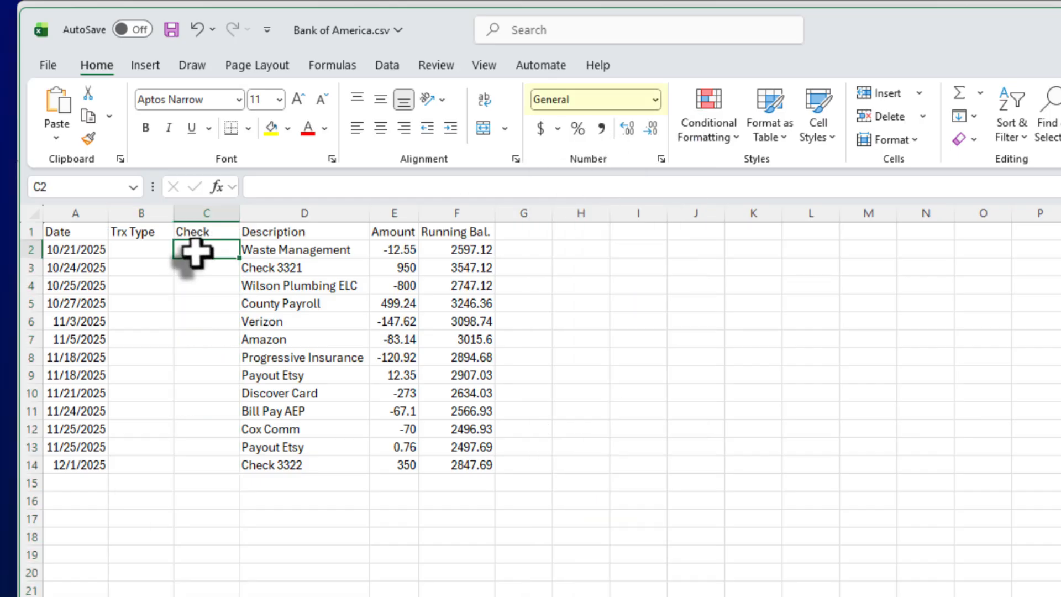
left_click(144, 253)
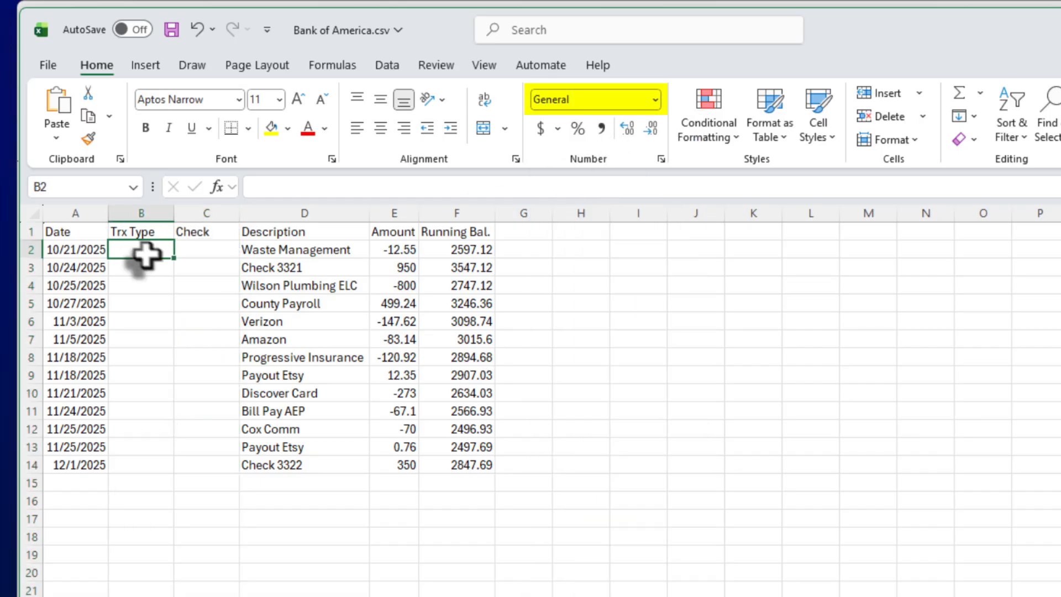
left_click(213, 249)
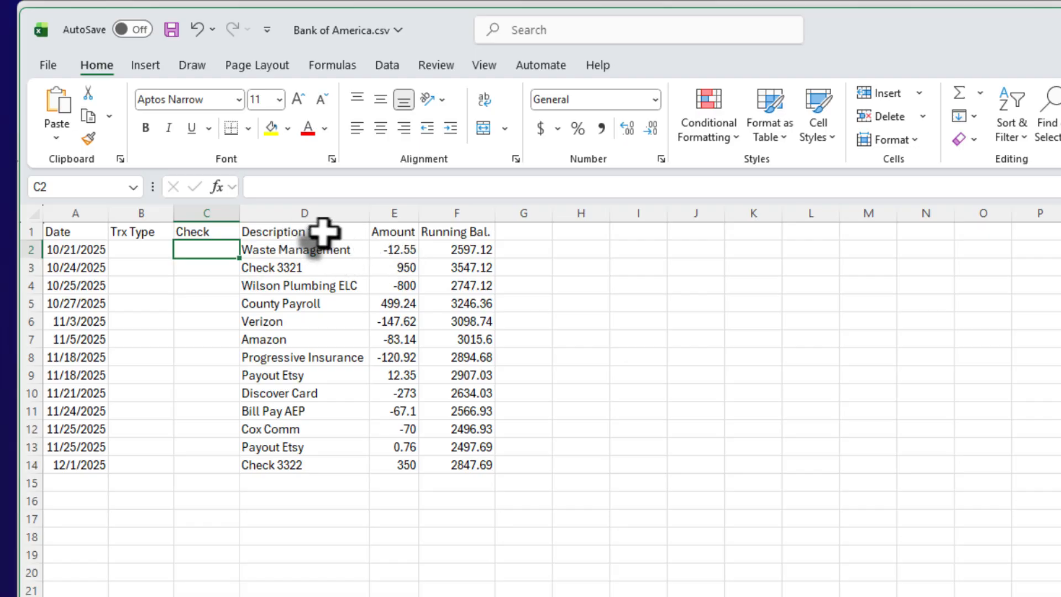
- Insert two blank columns, E and F, between the Description and Amount columns
right_click(399, 204)
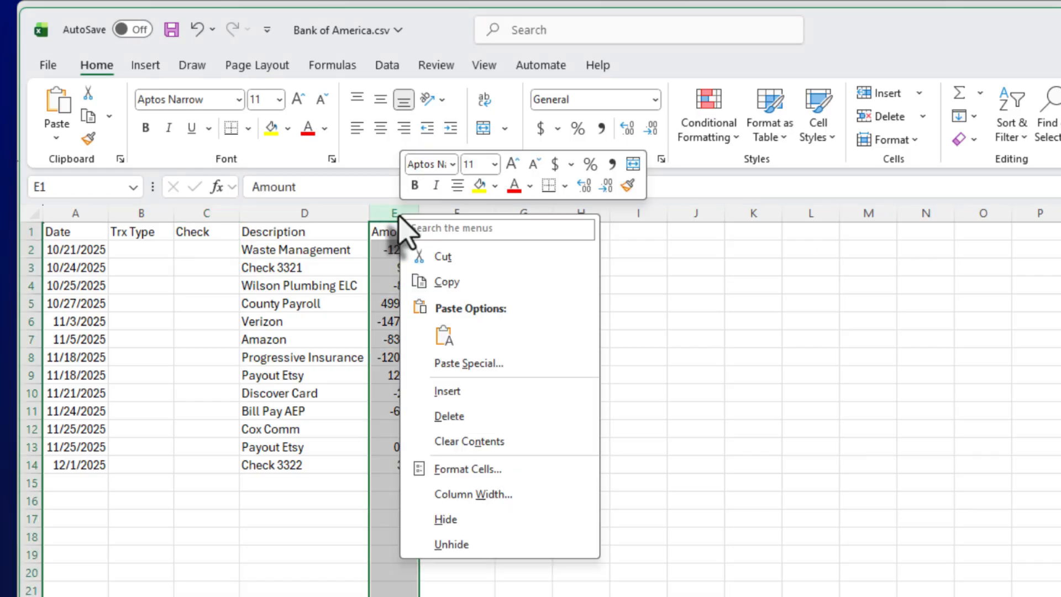
left_click(449, 388)
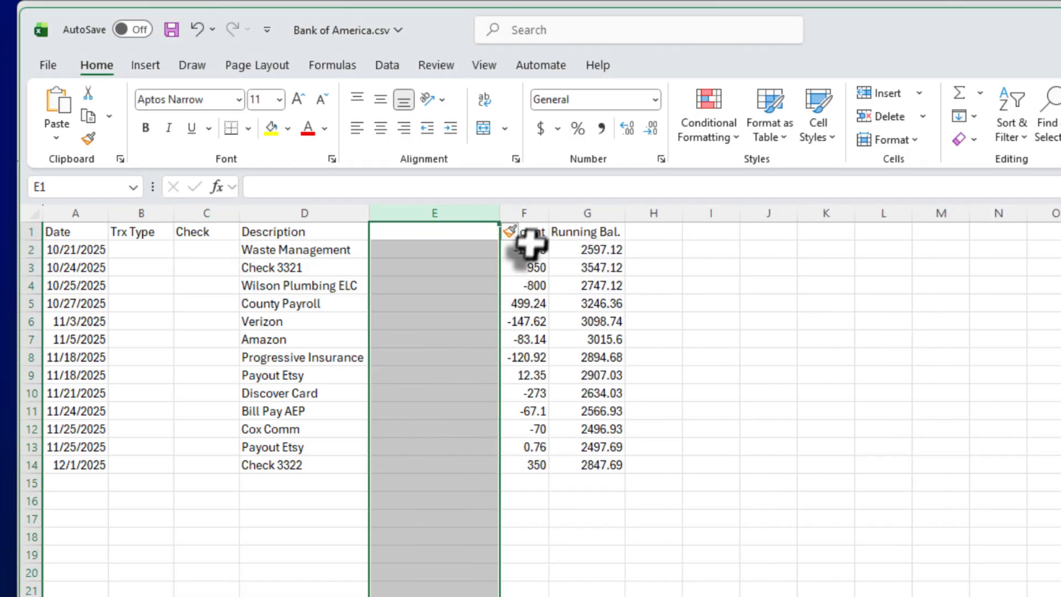
right_click(533, 213)
left_click(589, 393)
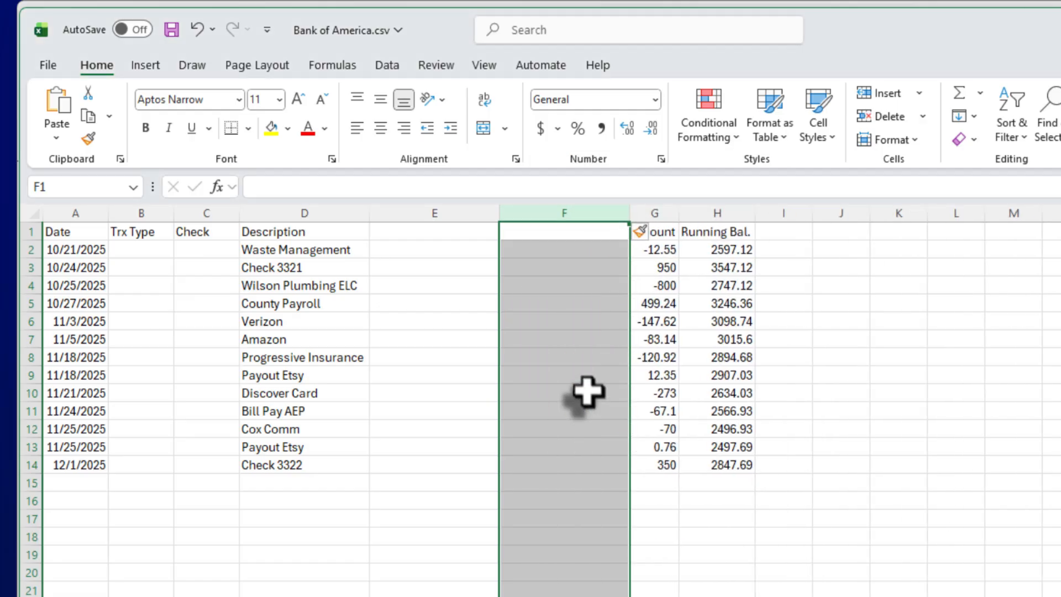
- Enter the headers Withdrawal in E1 and Deposit in F1 for the blank columns
left_click(435, 231)
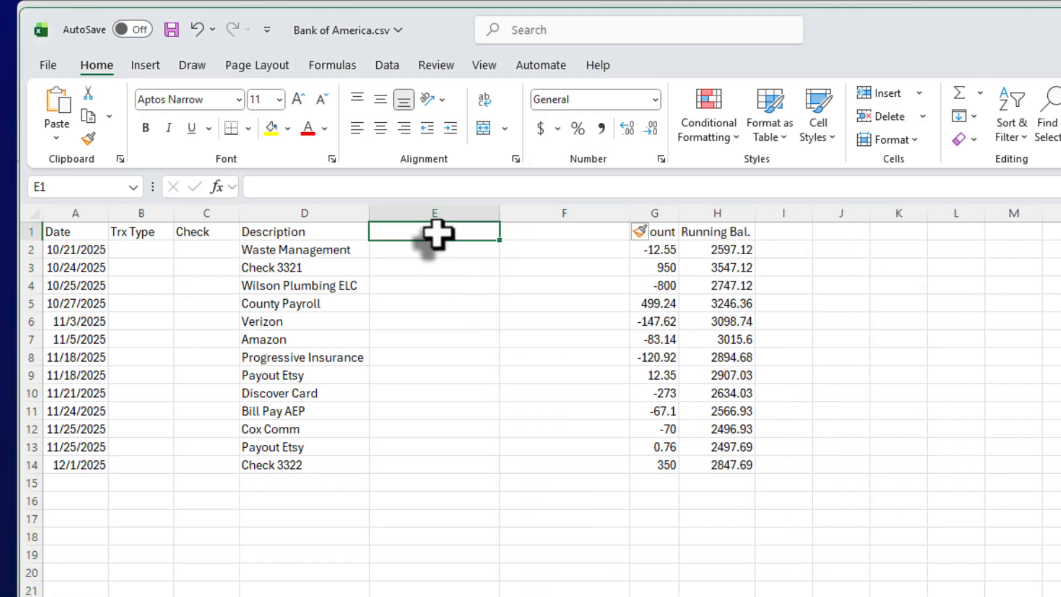
type("W")
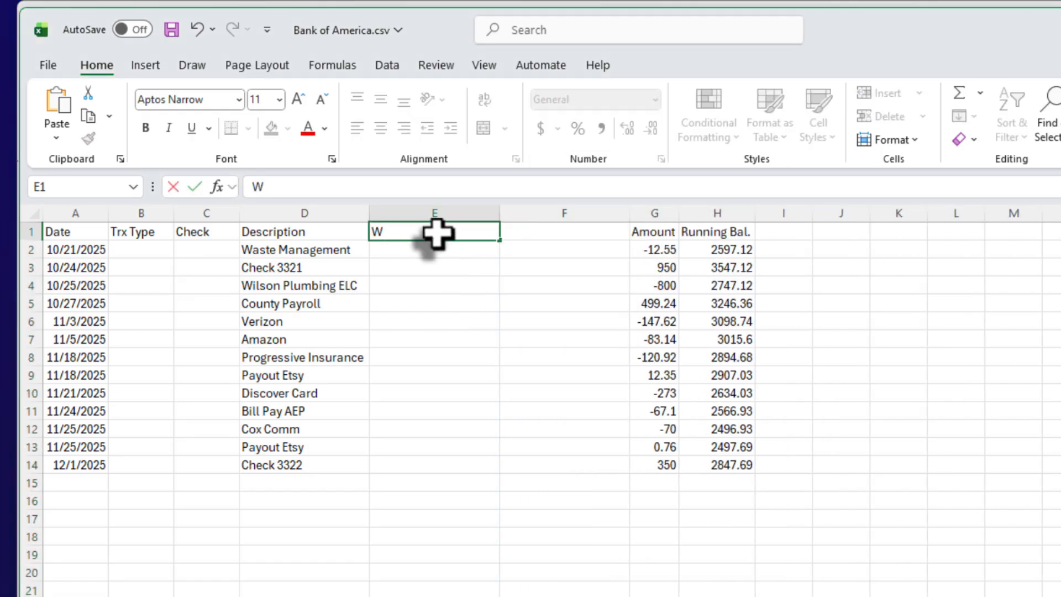
type("ithdrawal")
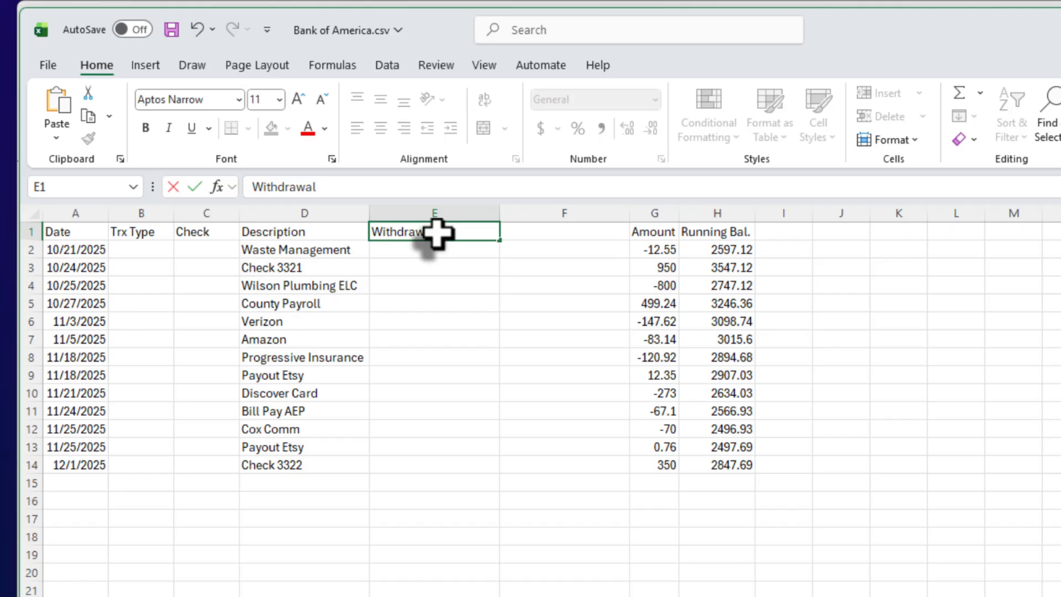
key("Tab")
type("Depo")
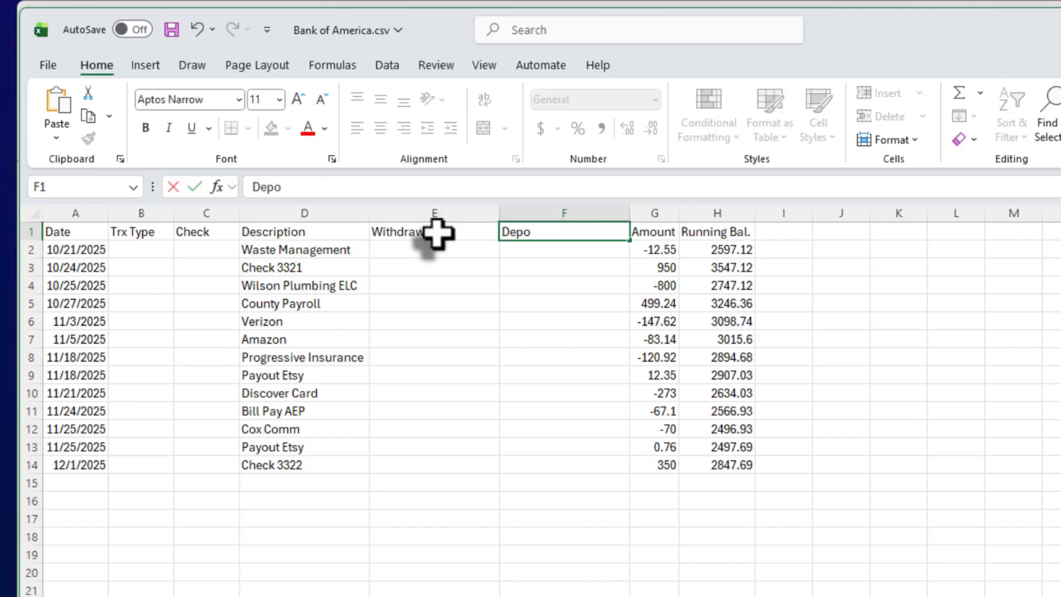
type("sit")
key("Return")
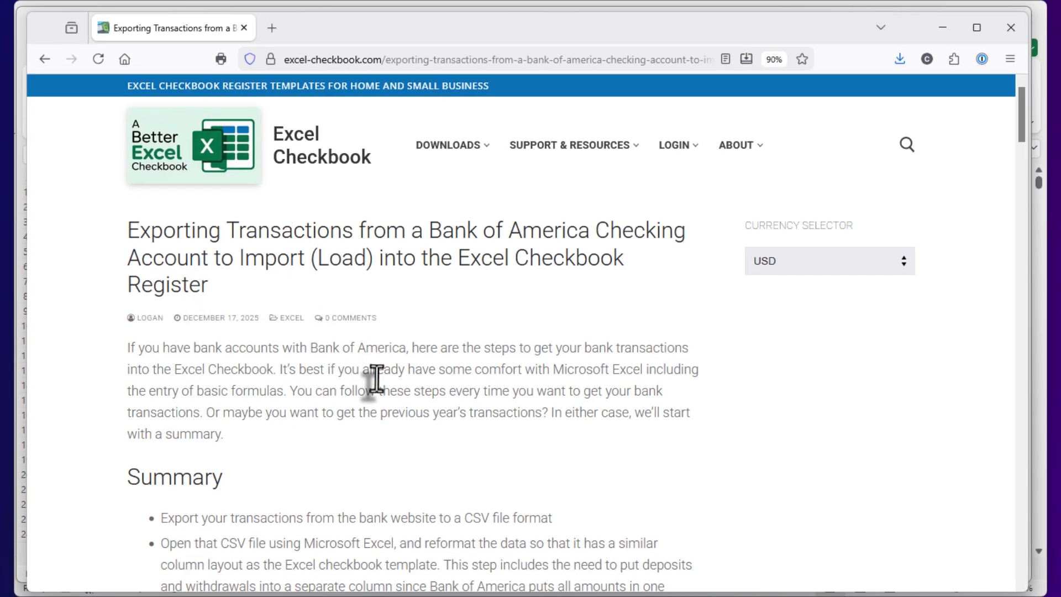
- In the Excel Checkbook web article, find and copy the check number formula meant for cell C2
scroll(379, 367, "down", 10)
scroll(377, 379, "down", 8)
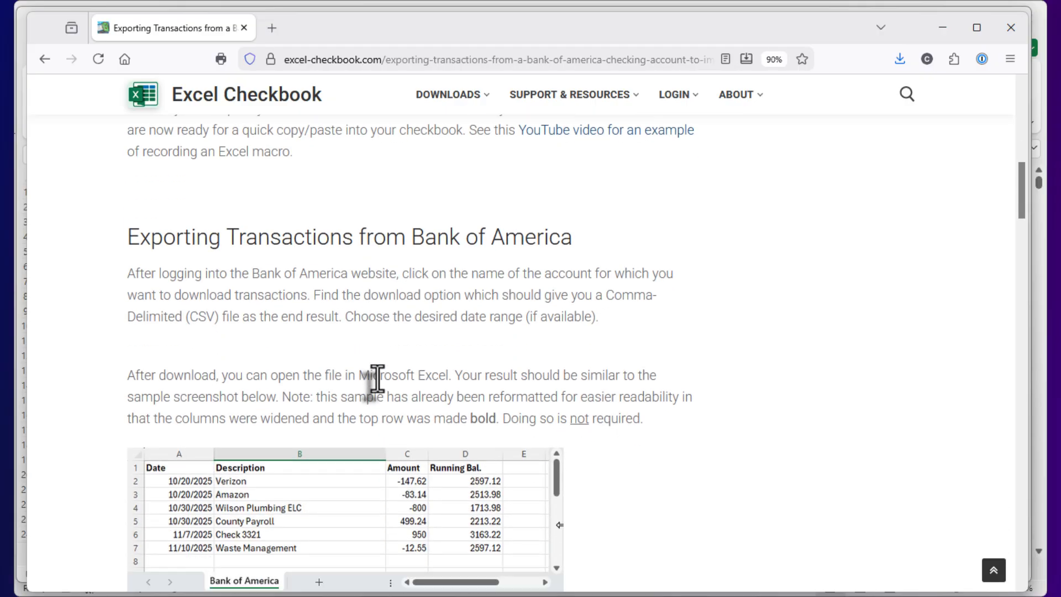
scroll(385, 390, "down", 1)
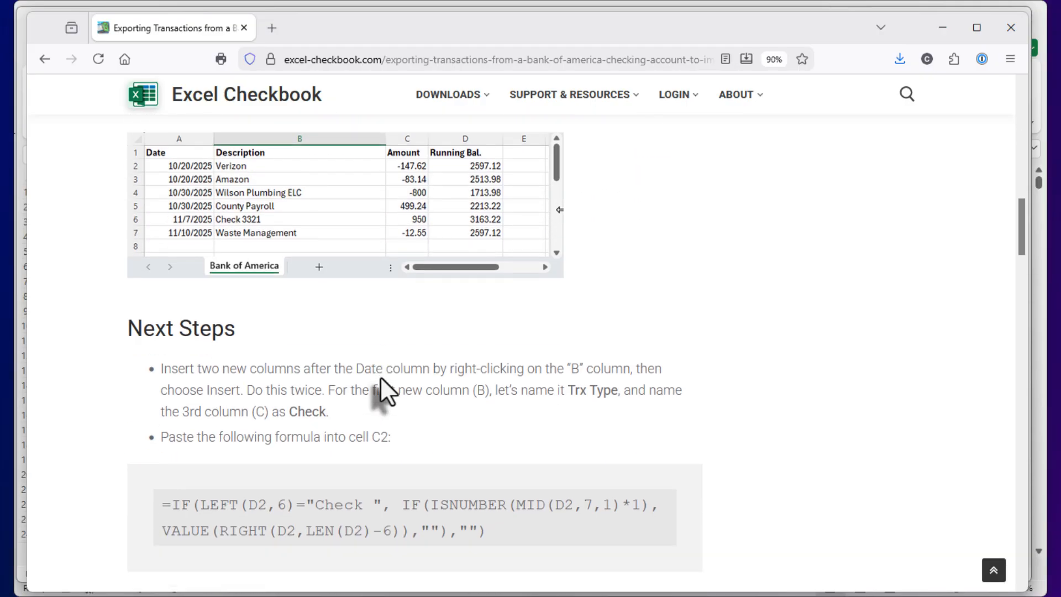
scroll(316, 409, "down", 3)
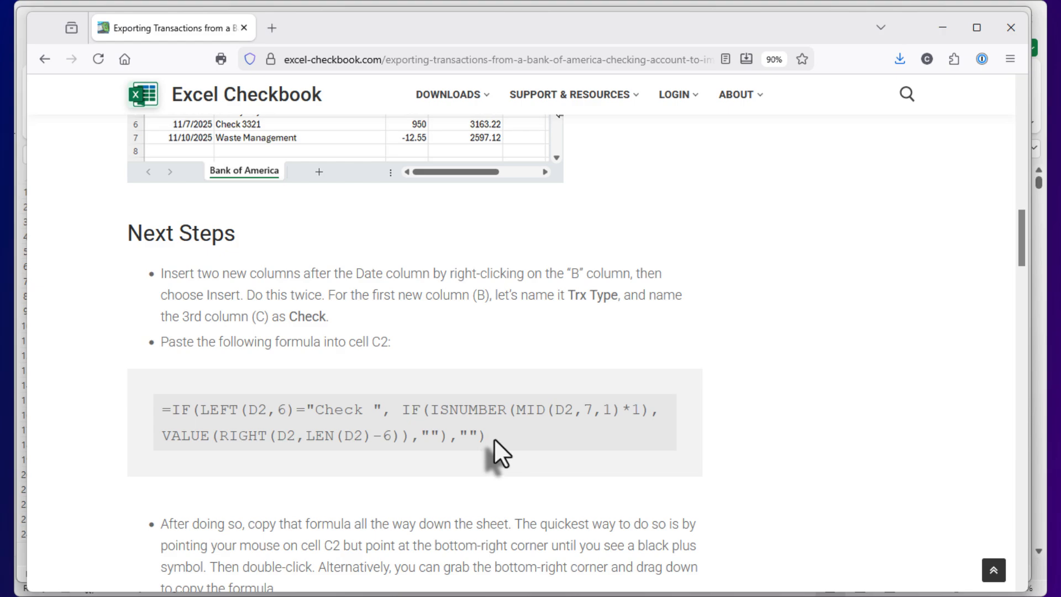
left_click_drag(493, 437, 174, 418)
key("ctrl+c")
right_click(247, 413)
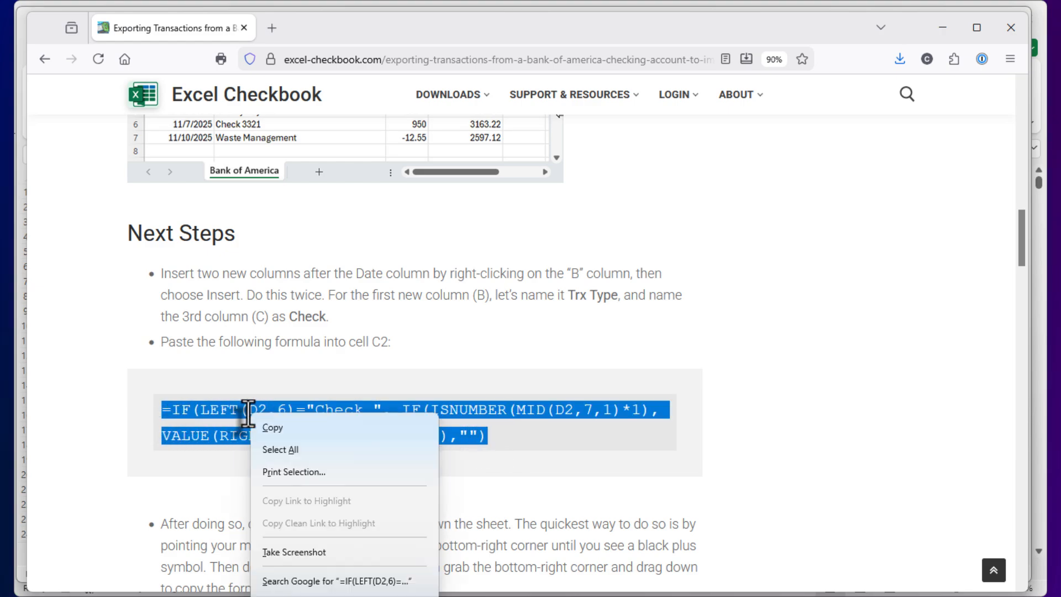
left_click(303, 427)
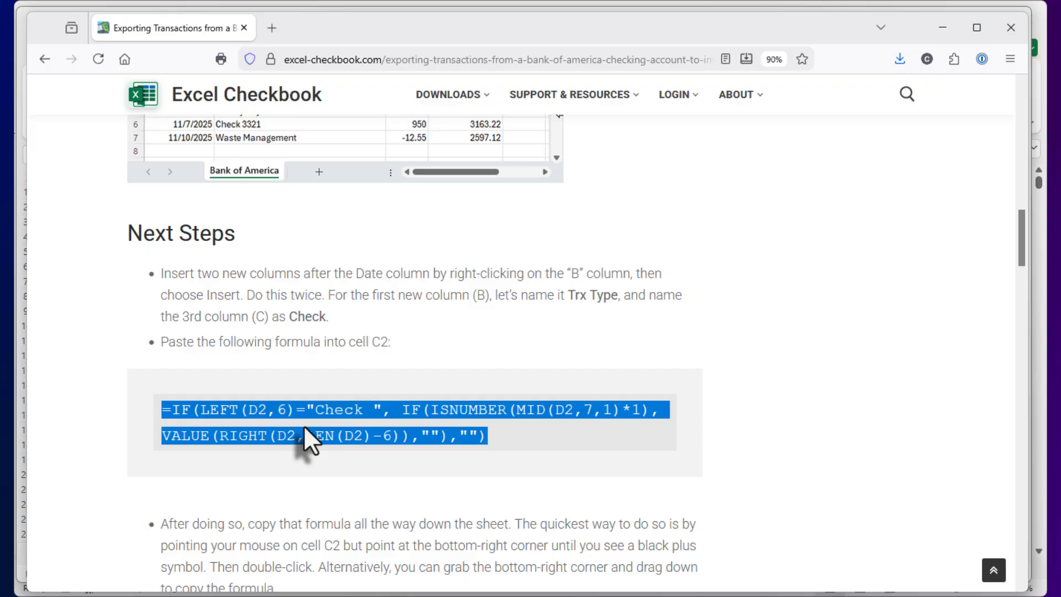
- Switch to the Excel workbook and enter =IF(LEFT(D2,6)="Check ", IF(ISNUMBER(MID(D2,7,1)*1), VALUE(RIGHT(D2,LEN(D2)-6)),""),"") in cell C2
key("alt+Tab")
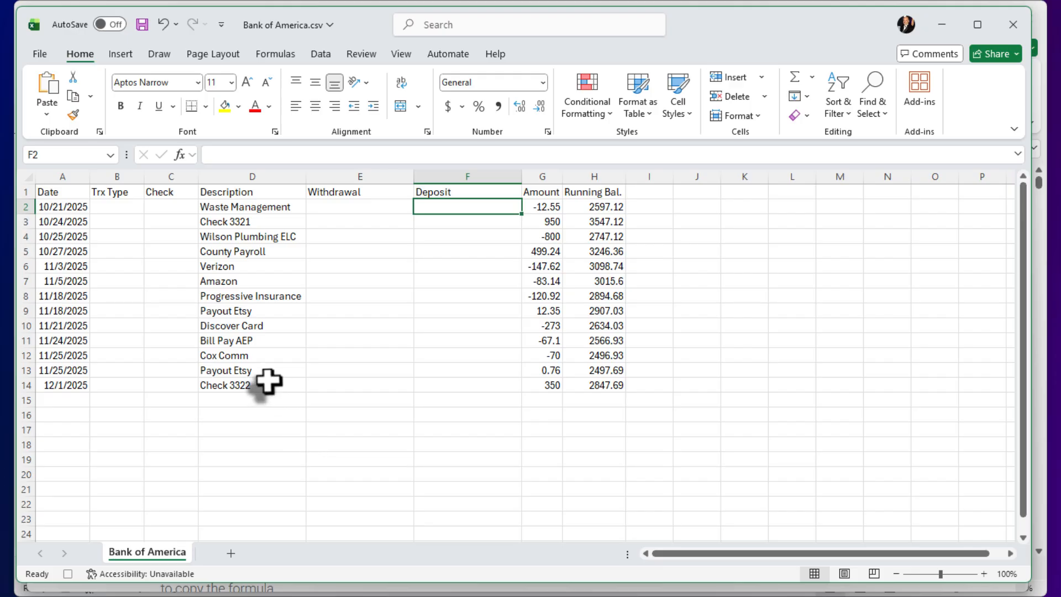
left_click(164, 207)
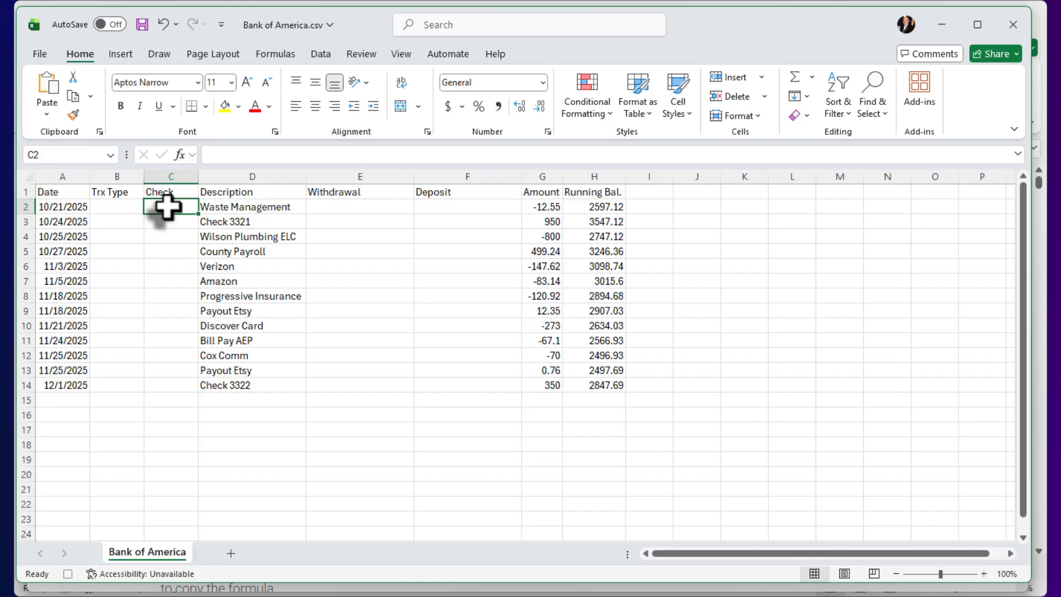
left_click(234, 155)
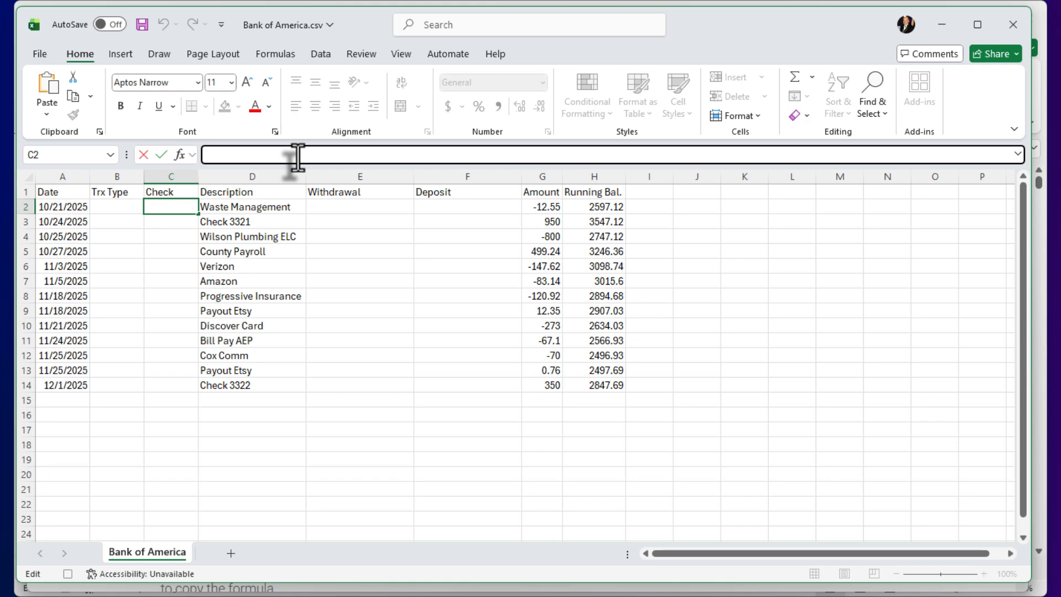
right_click(221, 155)
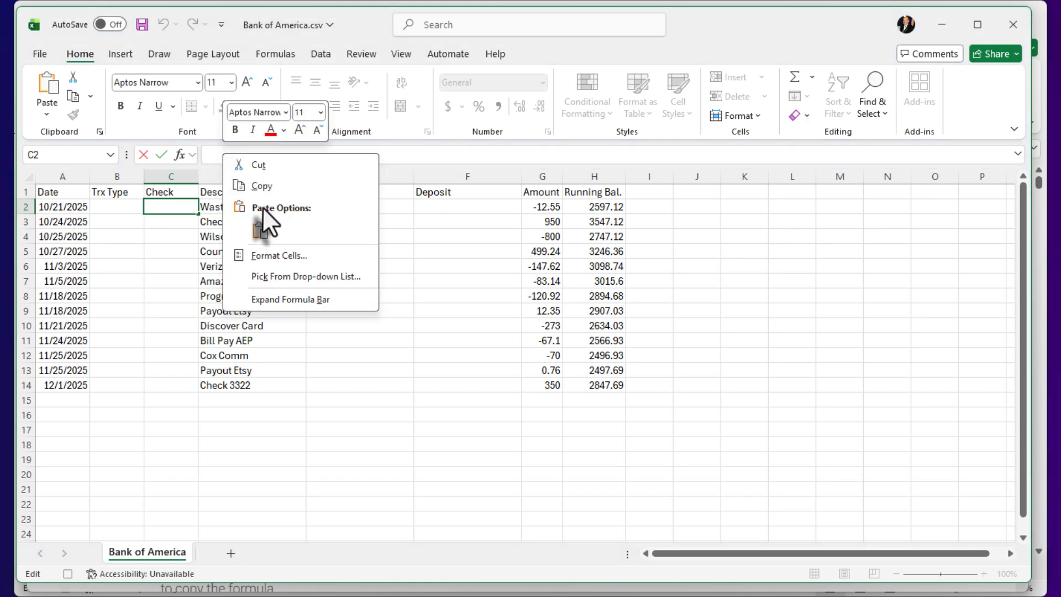
left_click(260, 231)
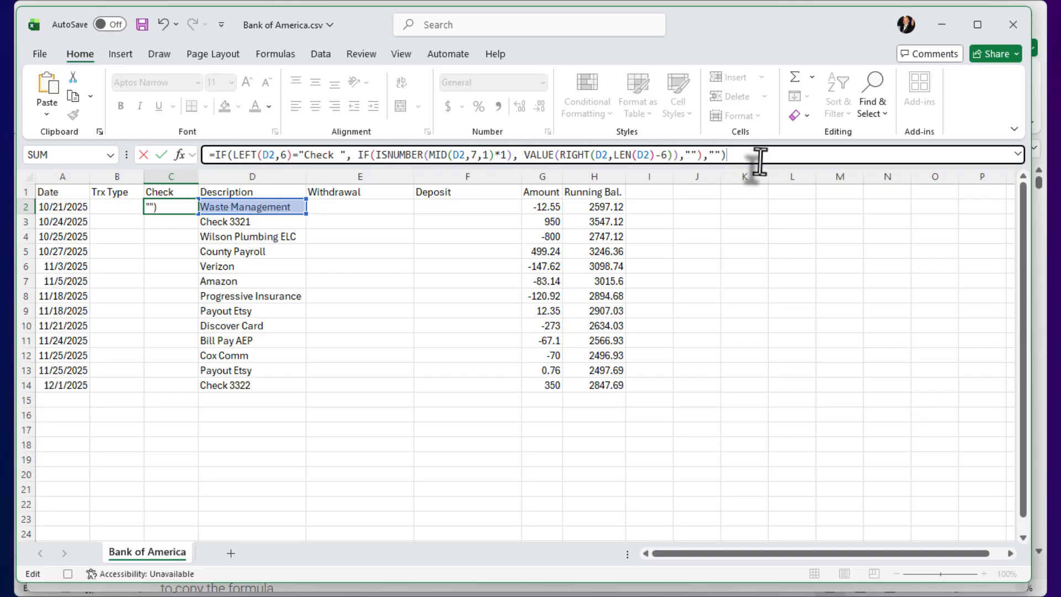
key("Return")
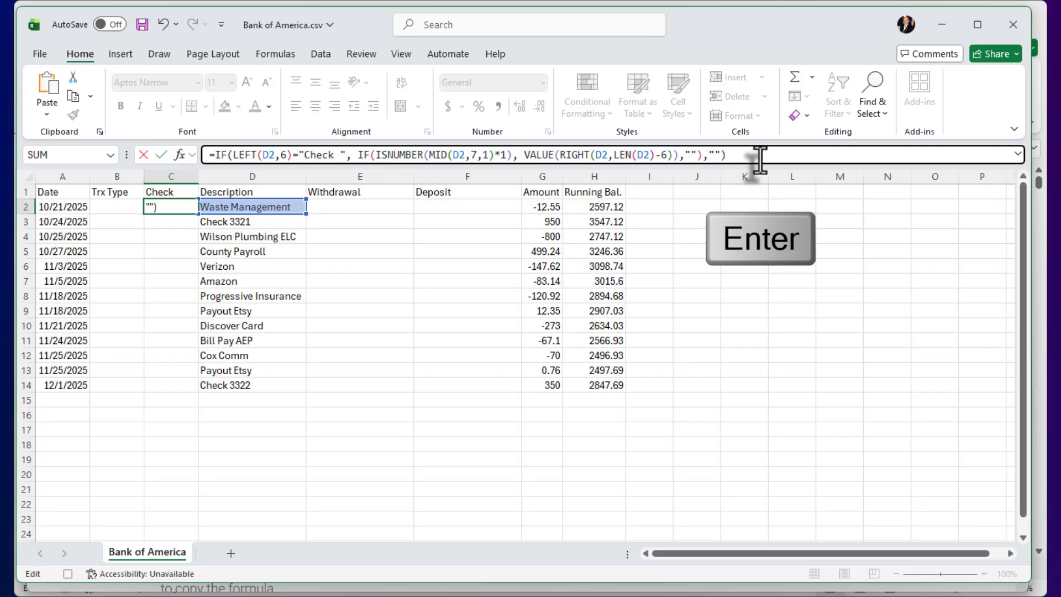
- Fill the C2 check number formula down the Check column to row 161 and return to cell C2
left_click(171, 204)
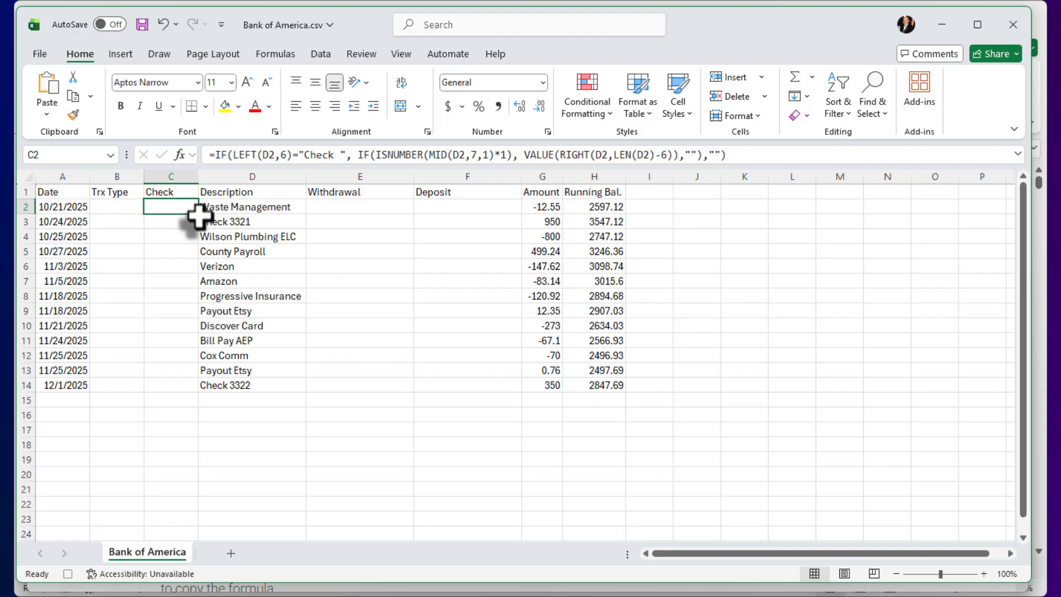
left_click_drag(197, 214, 185, 573)
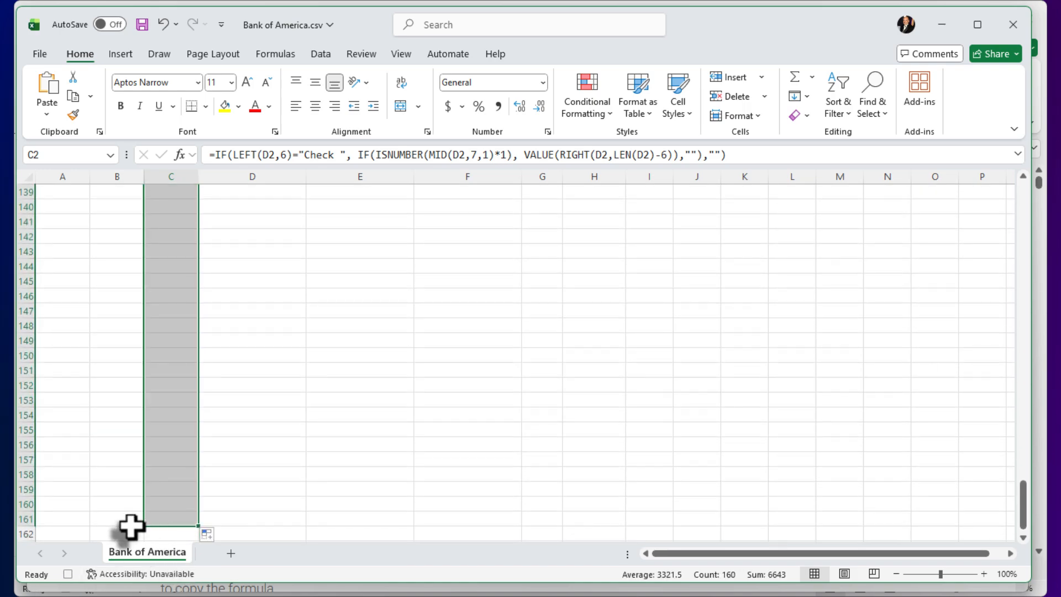
left_click(158, 518)
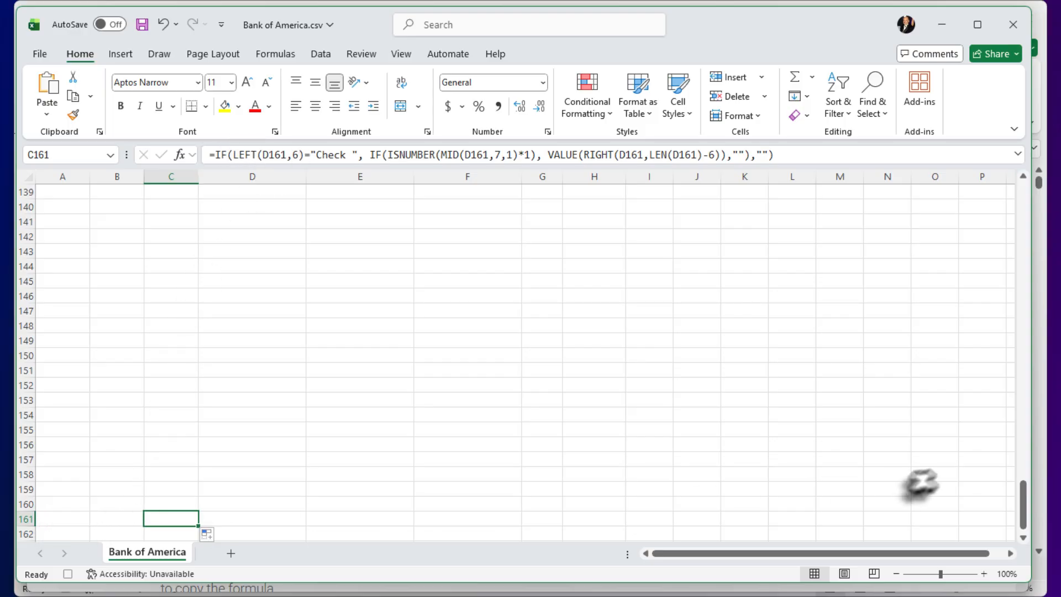
left_click_drag(1023, 522, 1023, 207)
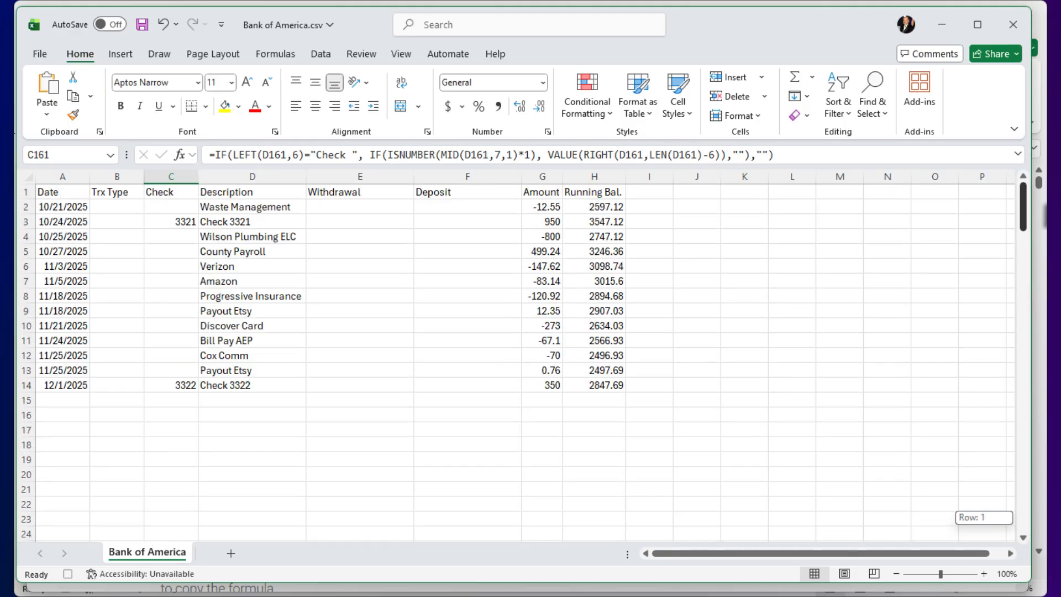
left_click(159, 206)
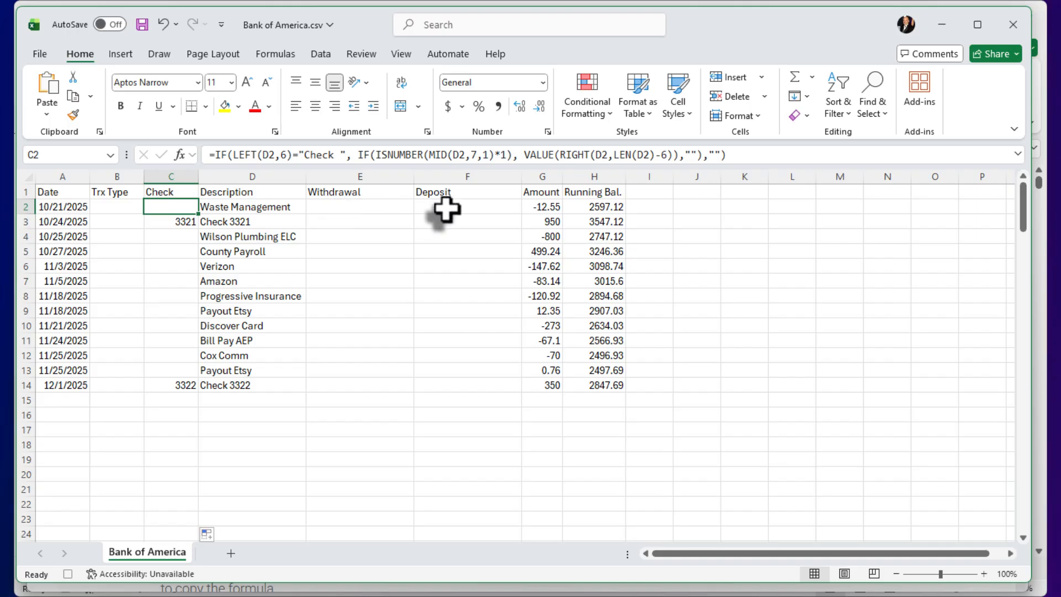
- Switch to the Excel Checkbook web article, then find and copy the withdrawal formula meant for cell E2
key("alt+Tab")
left_click(431, 319)
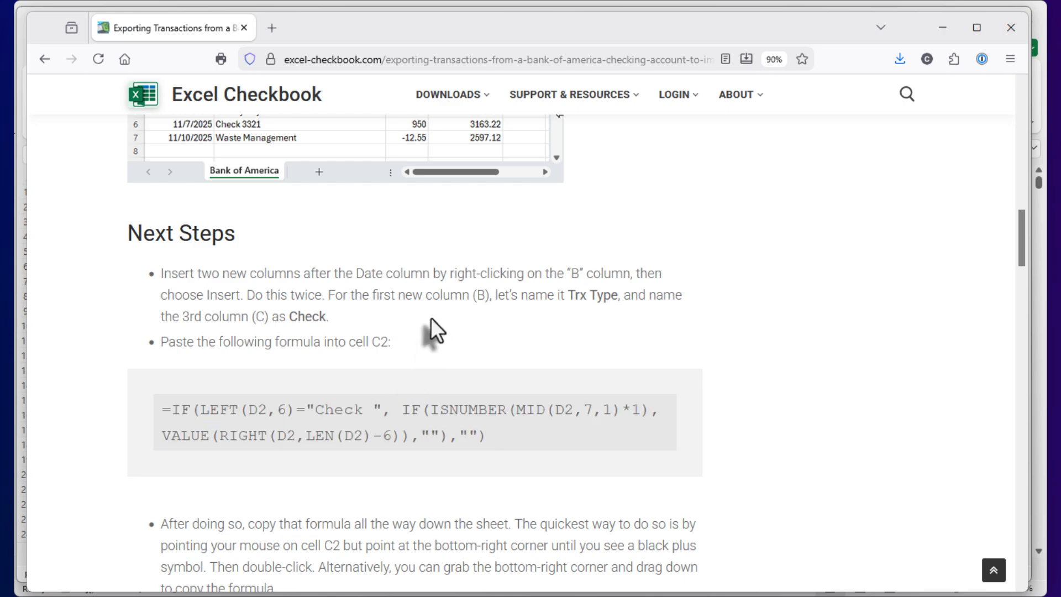
scroll(431, 318, "down", 2)
scroll(430, 316, "down", 10)
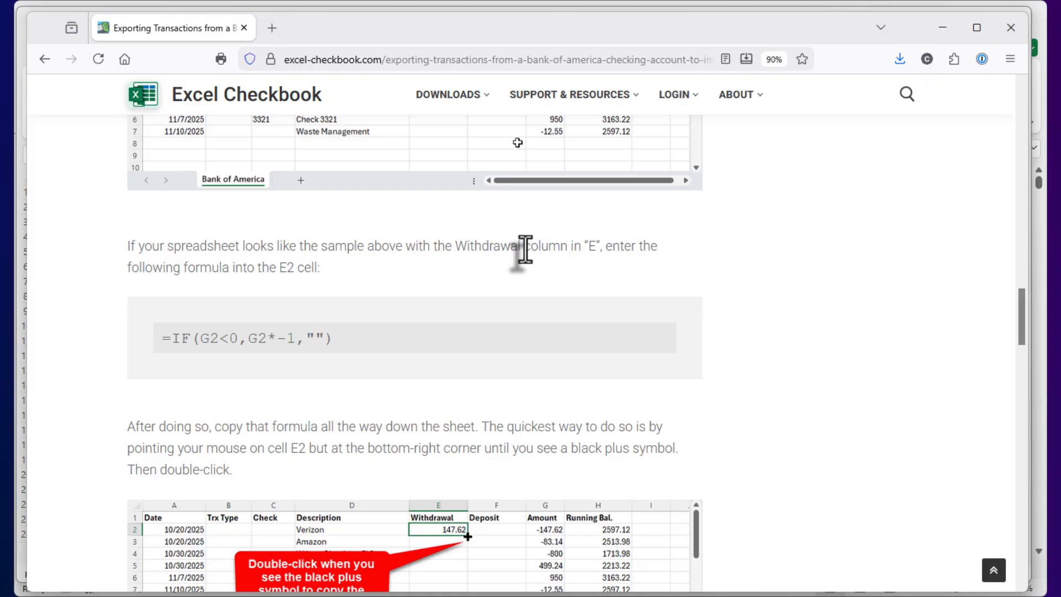
left_click_drag(348, 343, 166, 338)
right_click(190, 343)
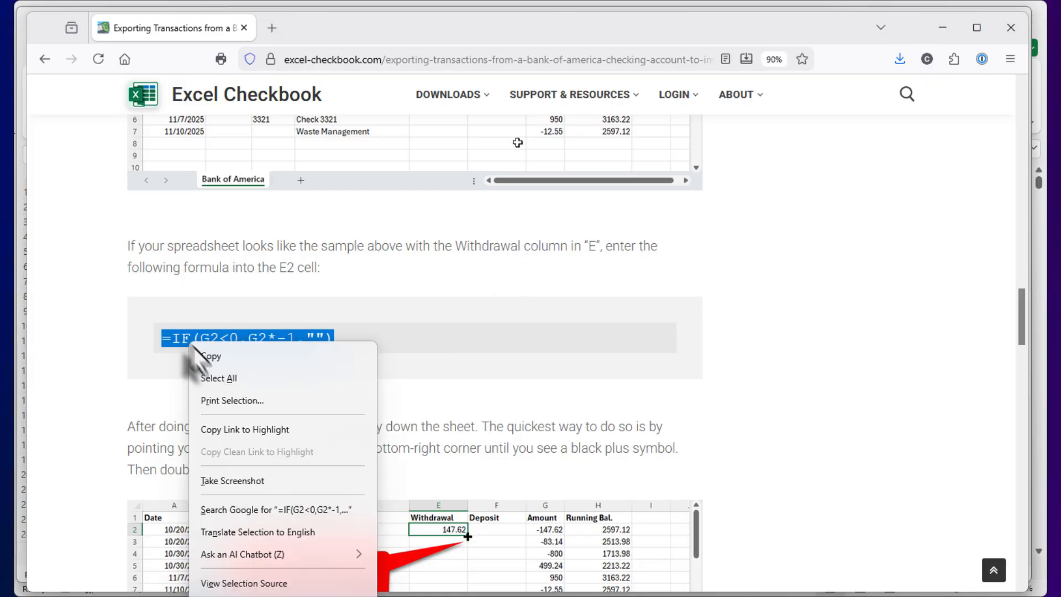
left_click(222, 359)
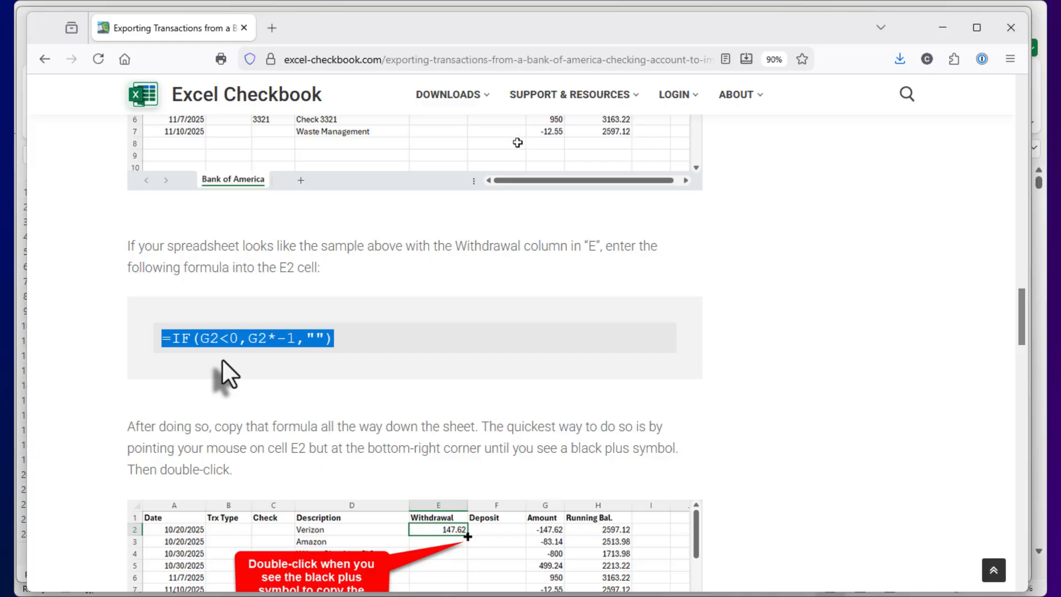
- Switch to the Excel workbook and enter =IF(G2<0,G2*-1,"") in cell E2 by pasting it as formula text
key("alt+Tab")
left_click(357, 207)
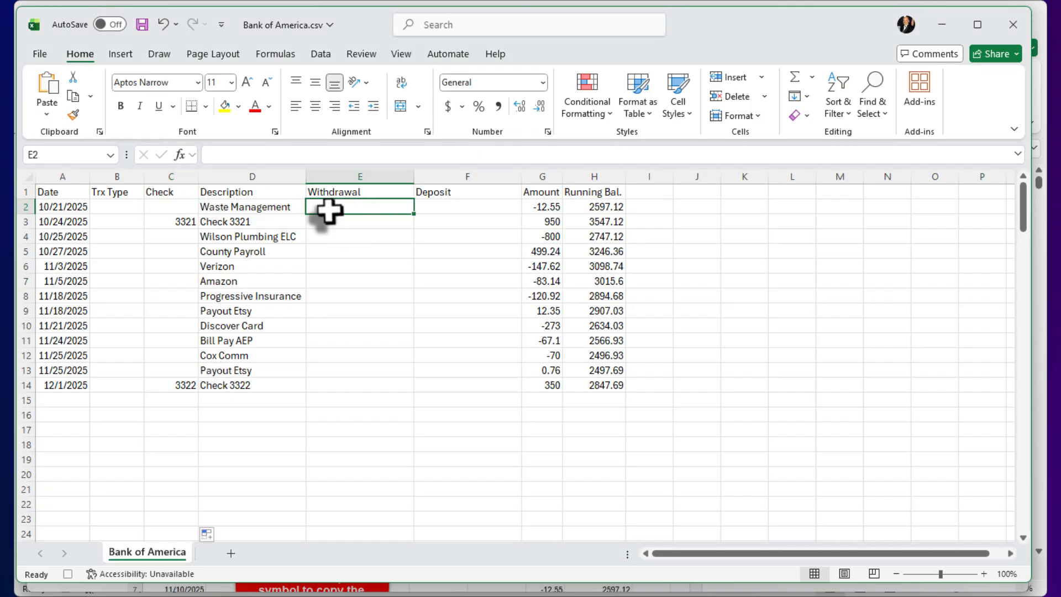
left_click(253, 155)
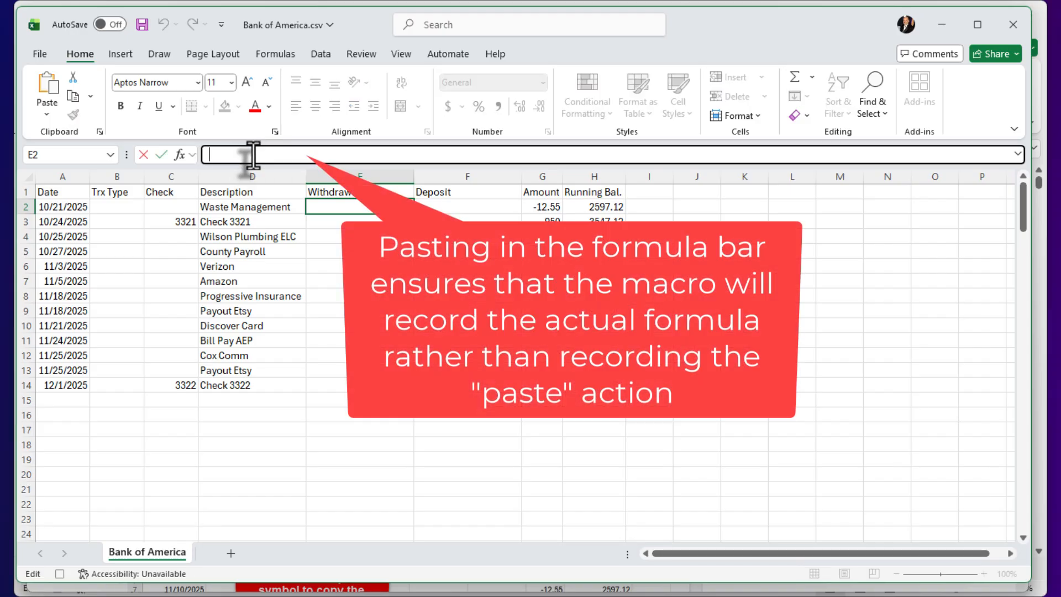
key("ctrl+v")
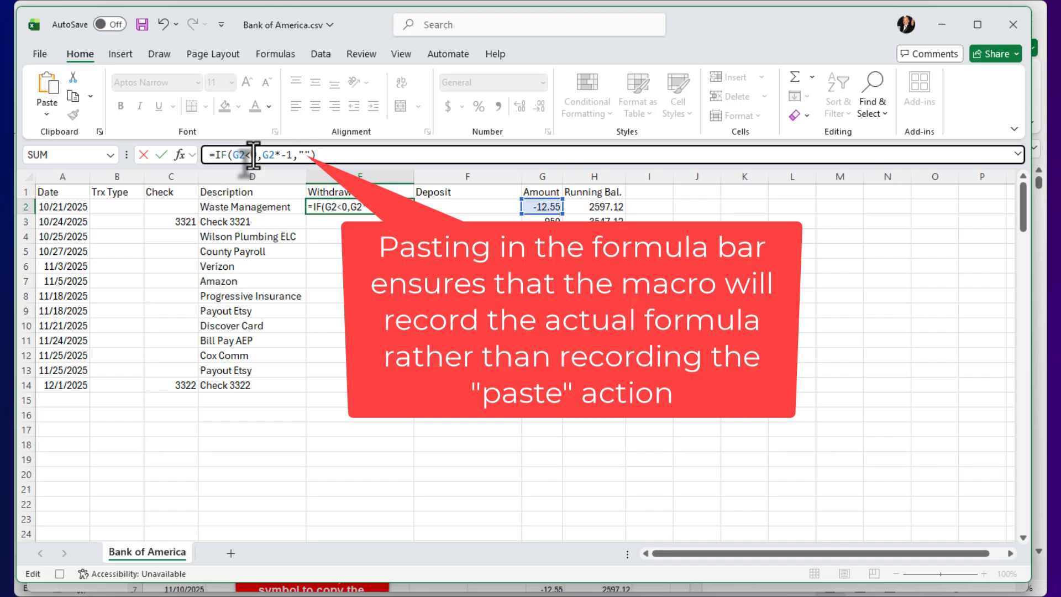
key("Return")
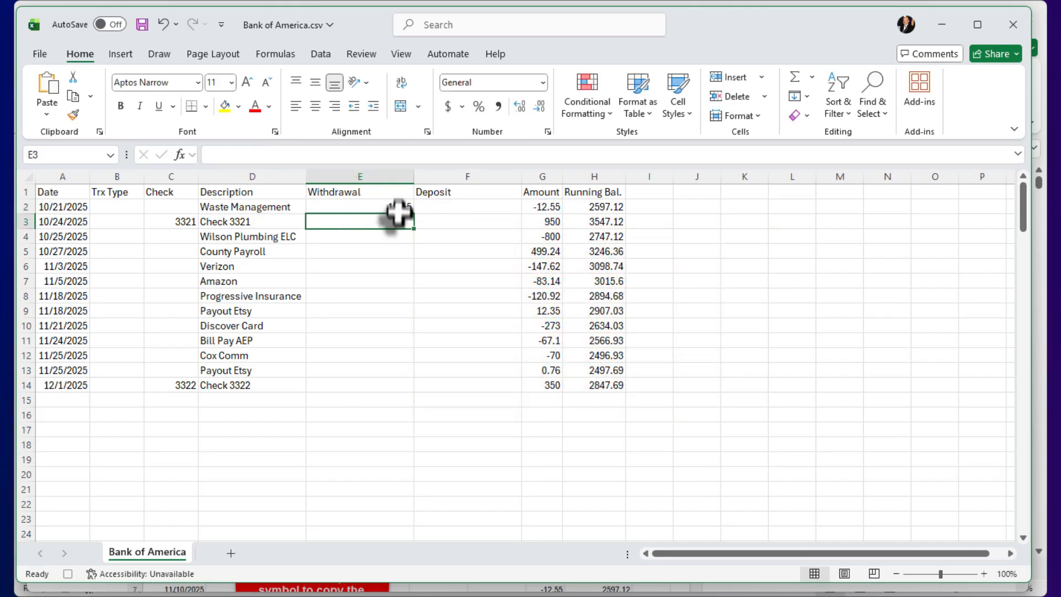
- Fill the E2 withdrawal formula down the Withdrawal column and check the filled rows
left_click(379, 207)
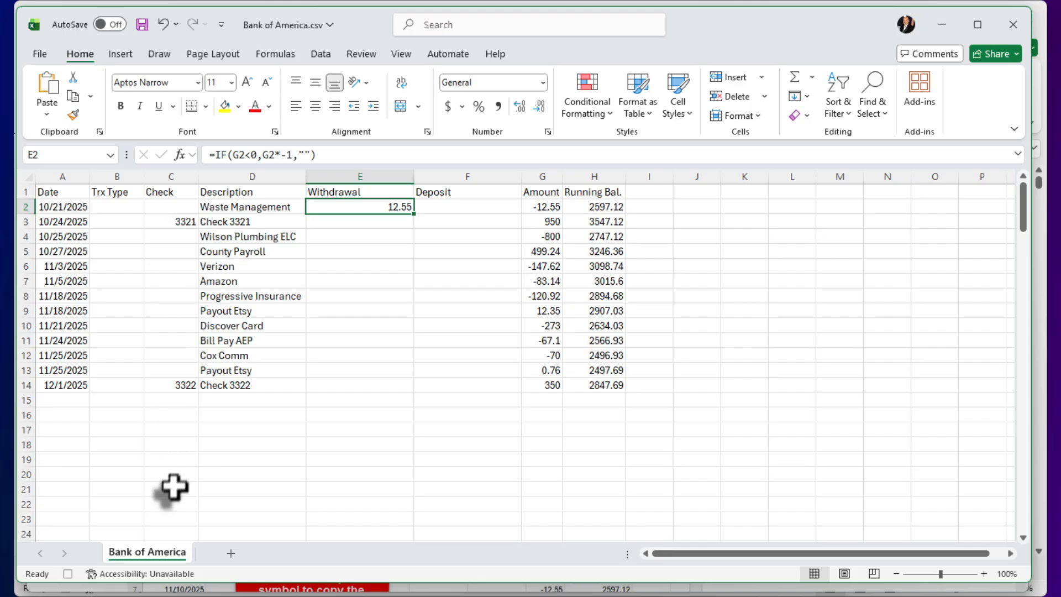
double_click(416, 216)
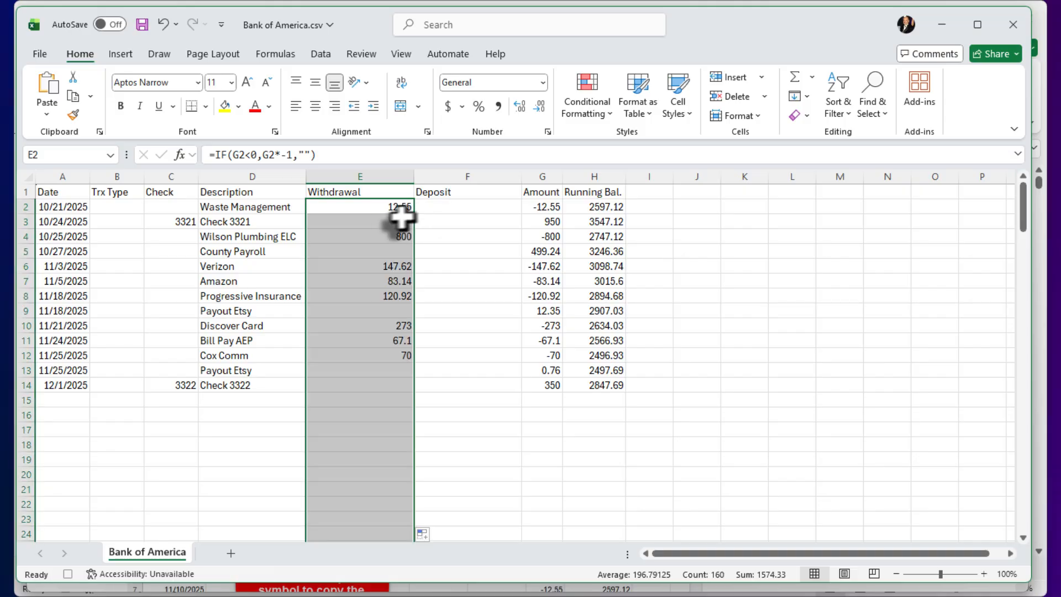
left_click(384, 235)
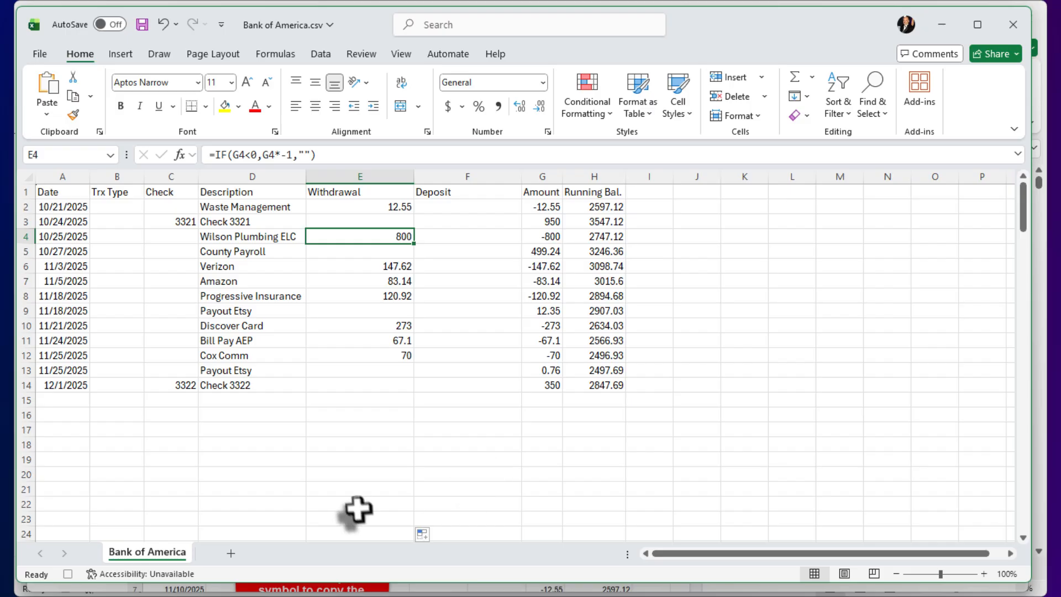
scroll(347, 539, "down", 2)
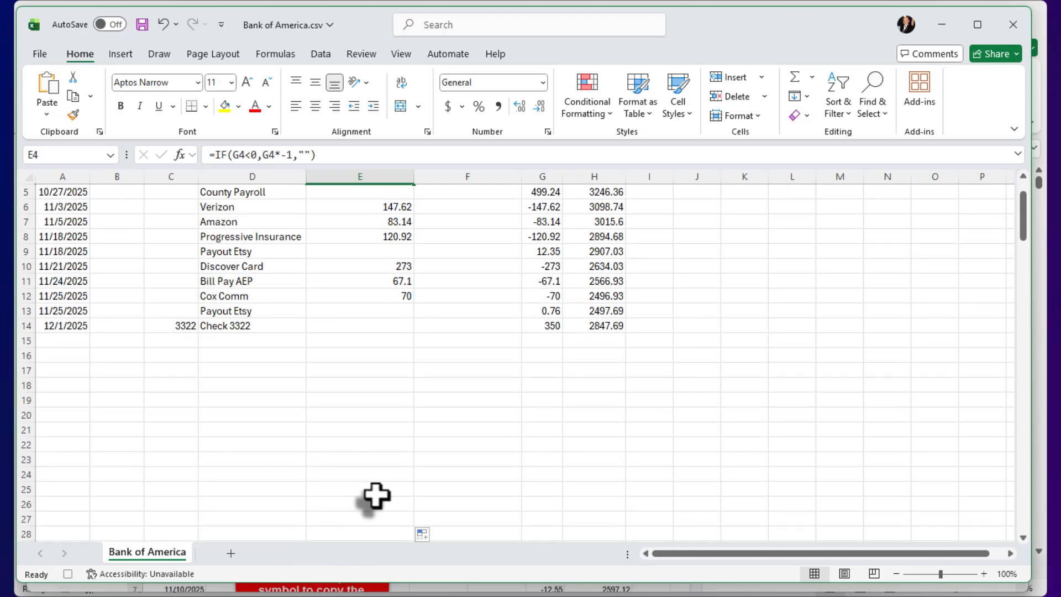
scroll(373, 500, "up", 2)
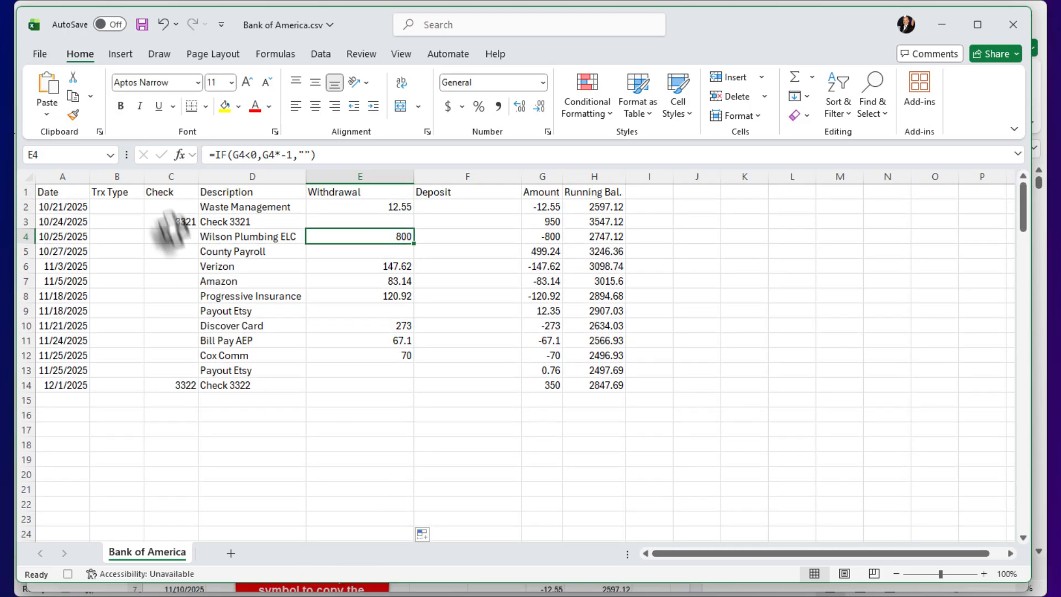
- Select cell F2, switch to the Excel Checkbook web article, and copy the deposit formula meant for that cell
left_click(485, 210)
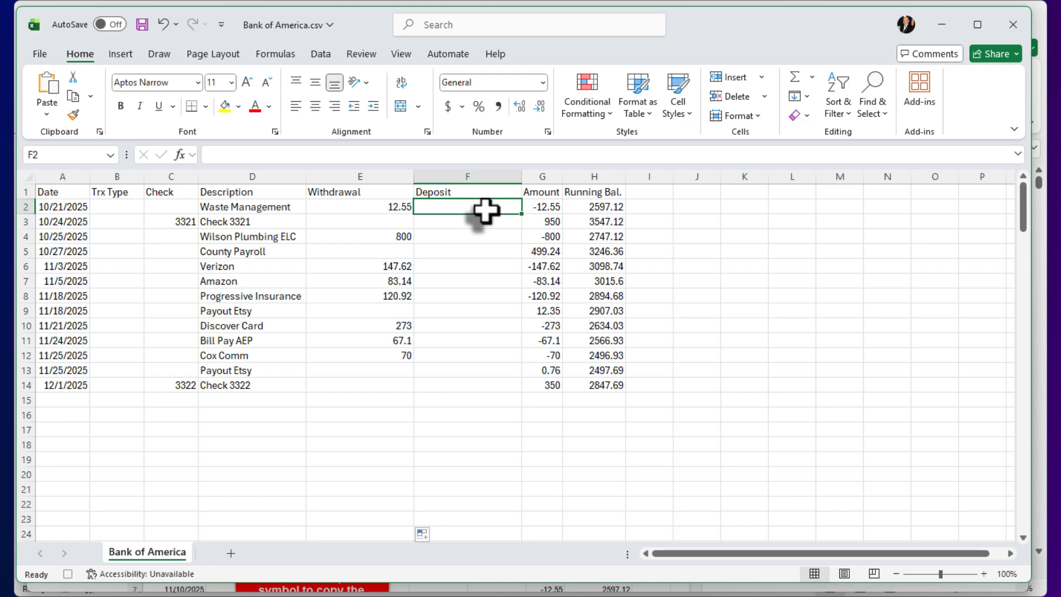
key("alt+Tab")
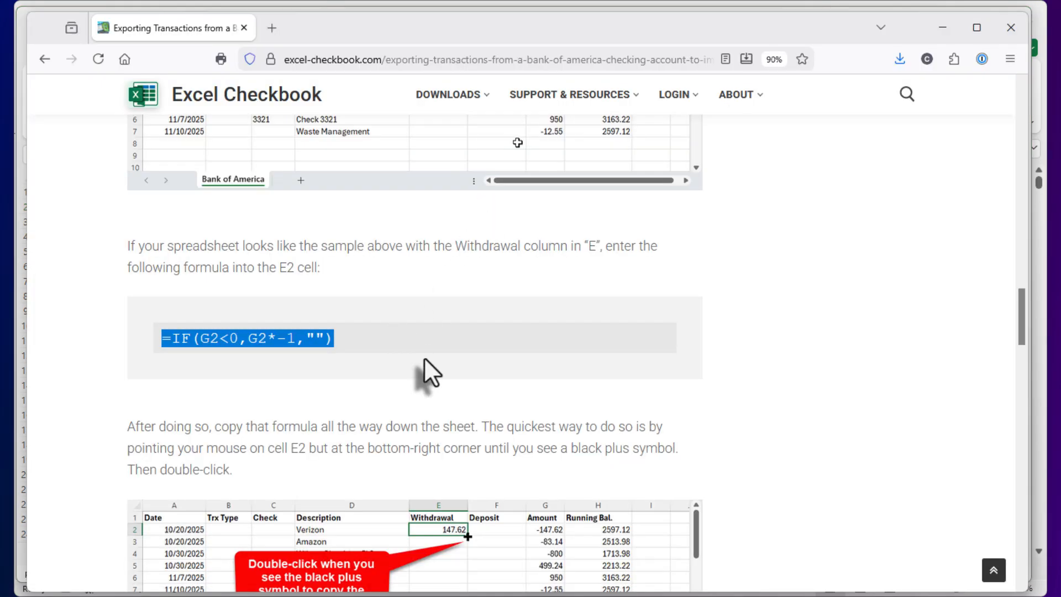
scroll(424, 359, "down", 8)
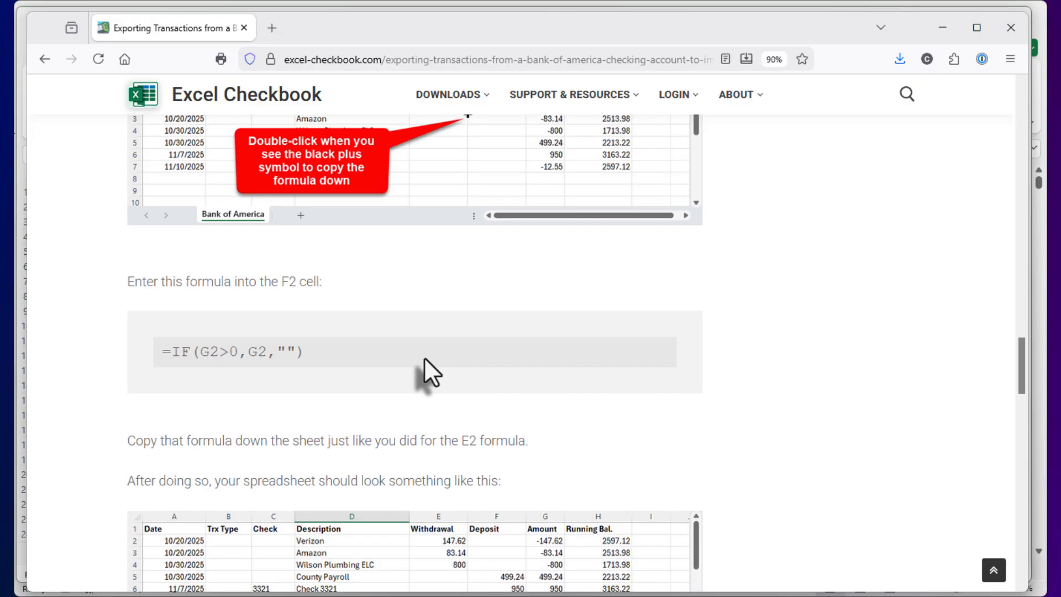
scroll(424, 357, "up", 3)
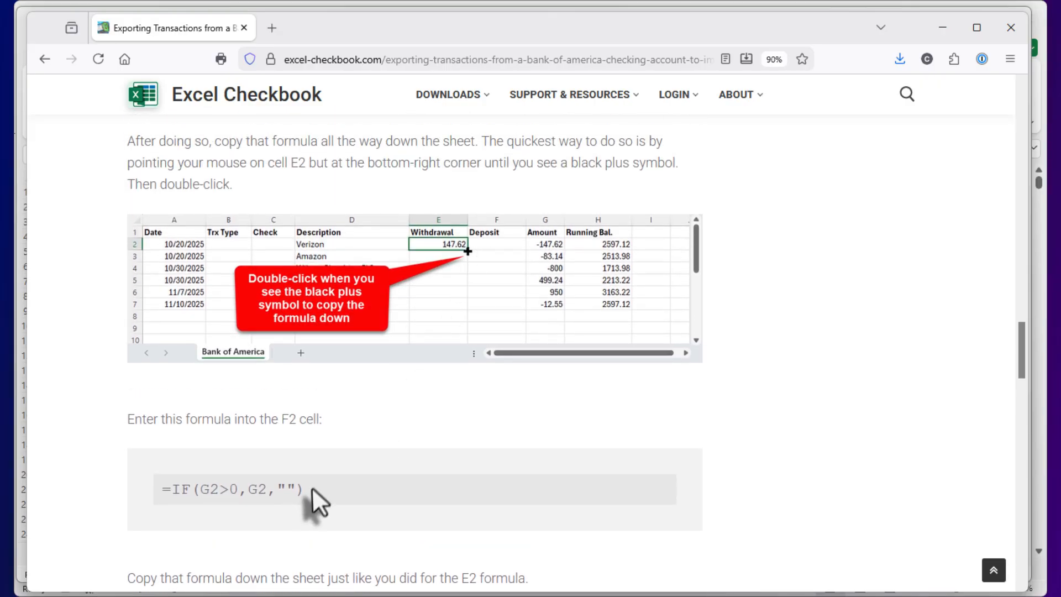
left_click_drag(312, 492, 160, 490)
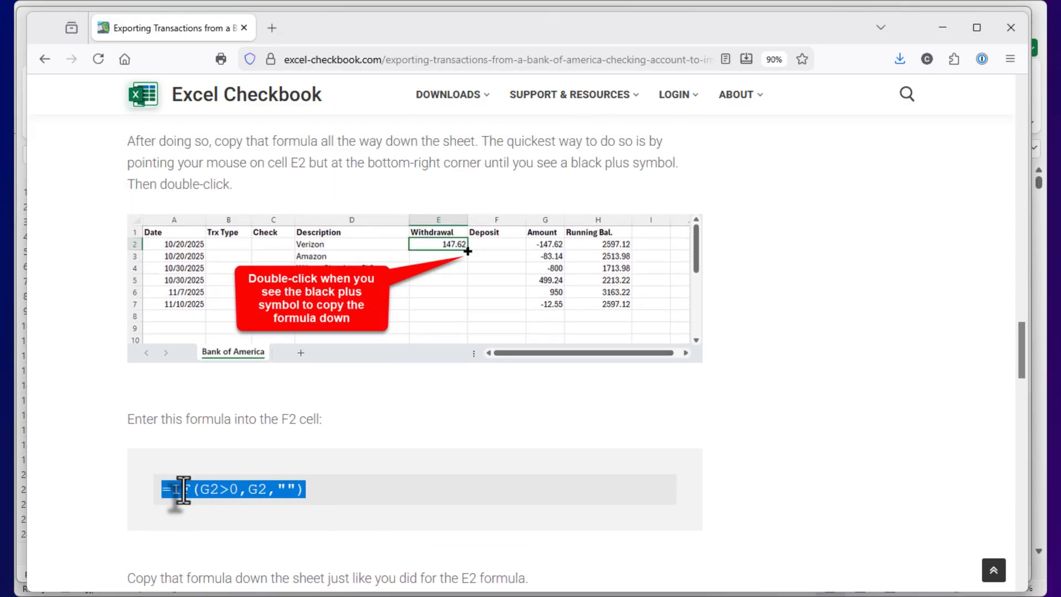
right_click(184, 489)
left_click(230, 176)
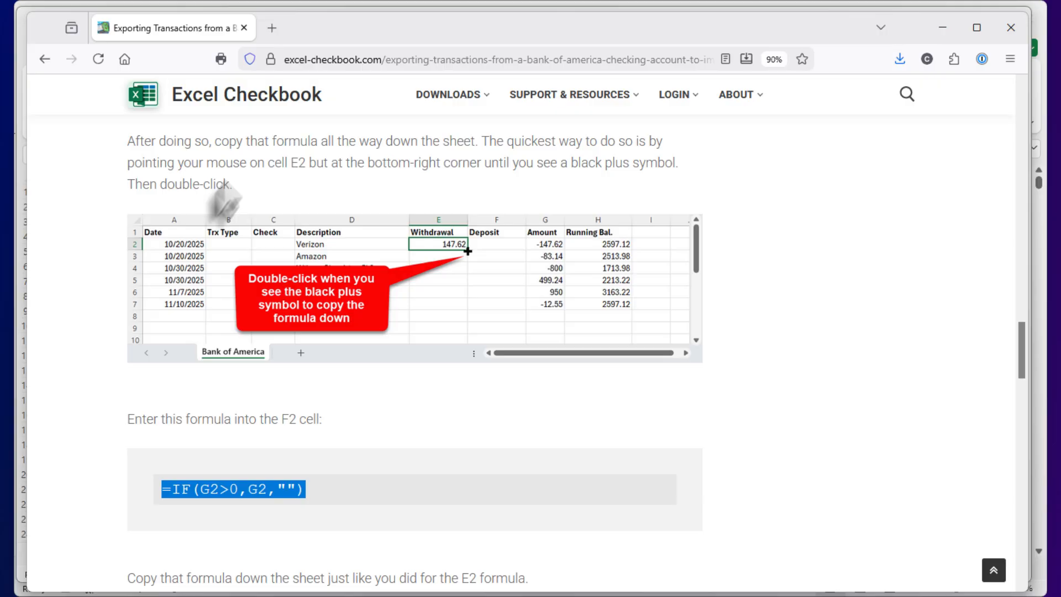
left_click(78, 375)
- Switch back to the Excel workbook and enter =IF(G2>0,G2,"") in cell F2 by pasting it as formula text
key("alt+Tab")
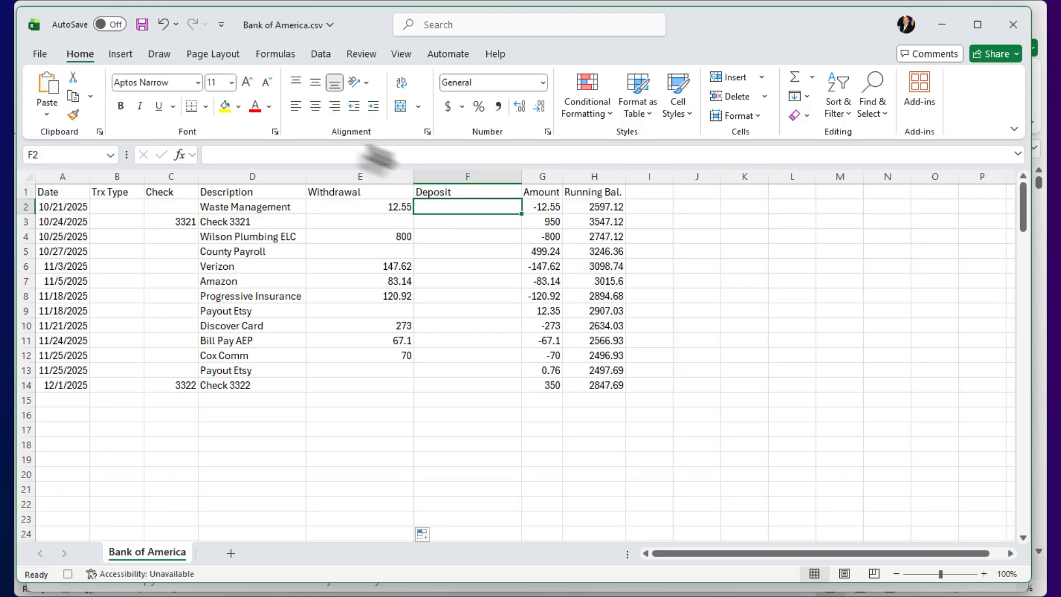
left_click(277, 155)
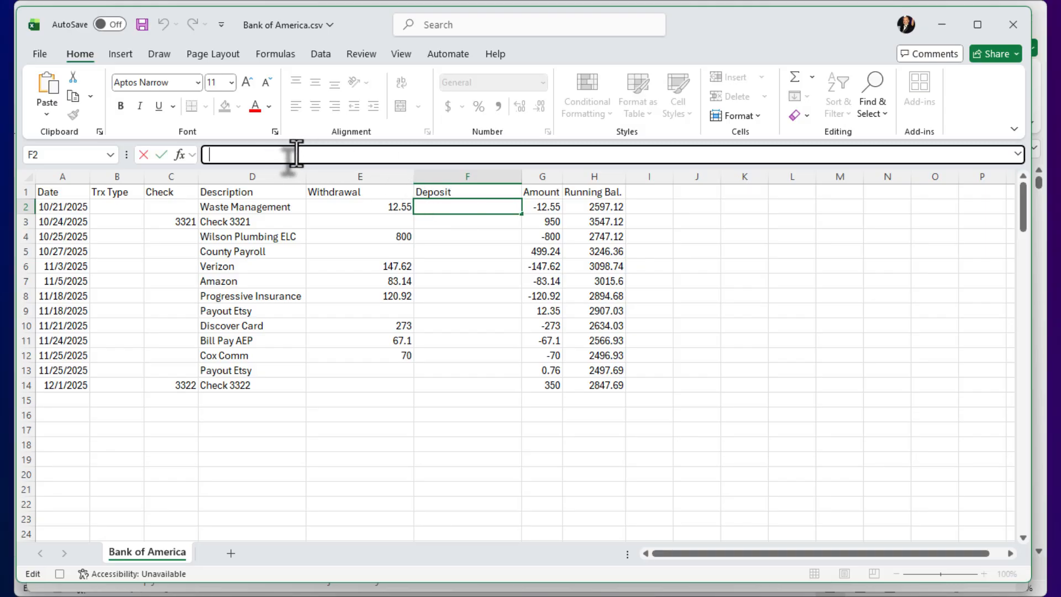
right_click(296, 154)
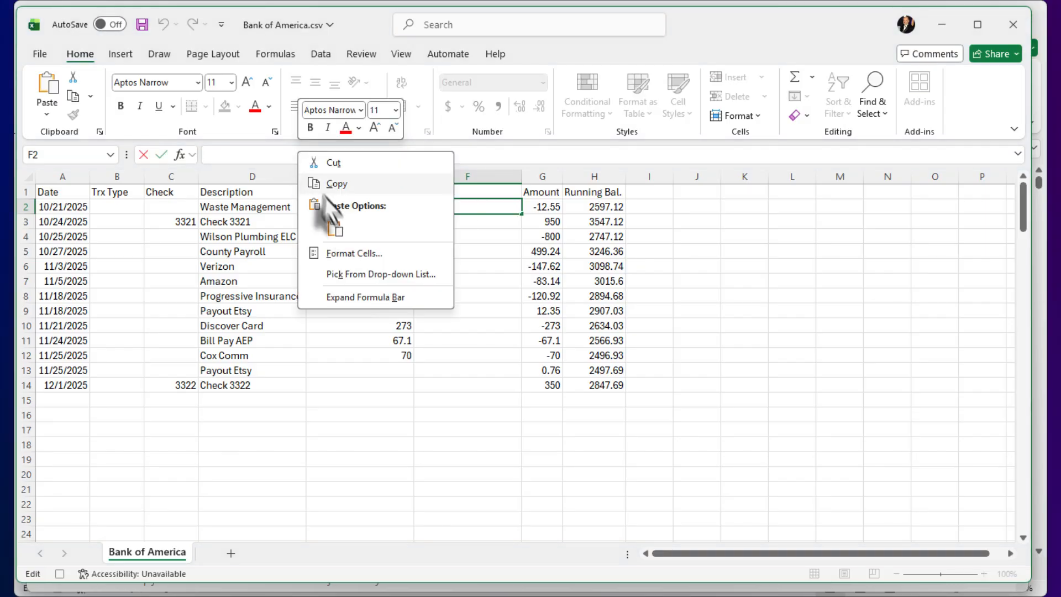
left_click(334, 227)
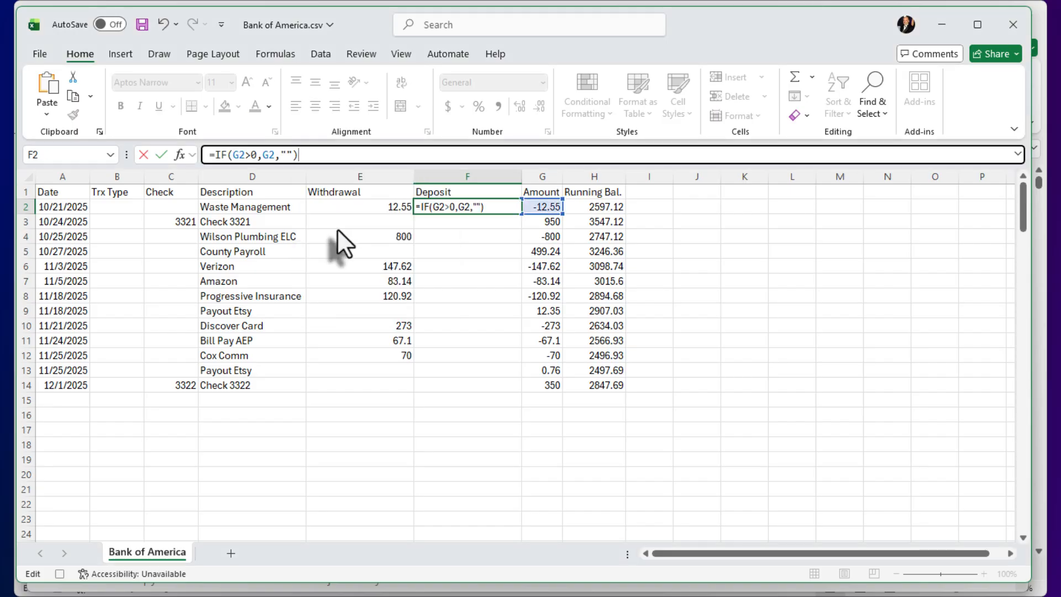
key("Return")
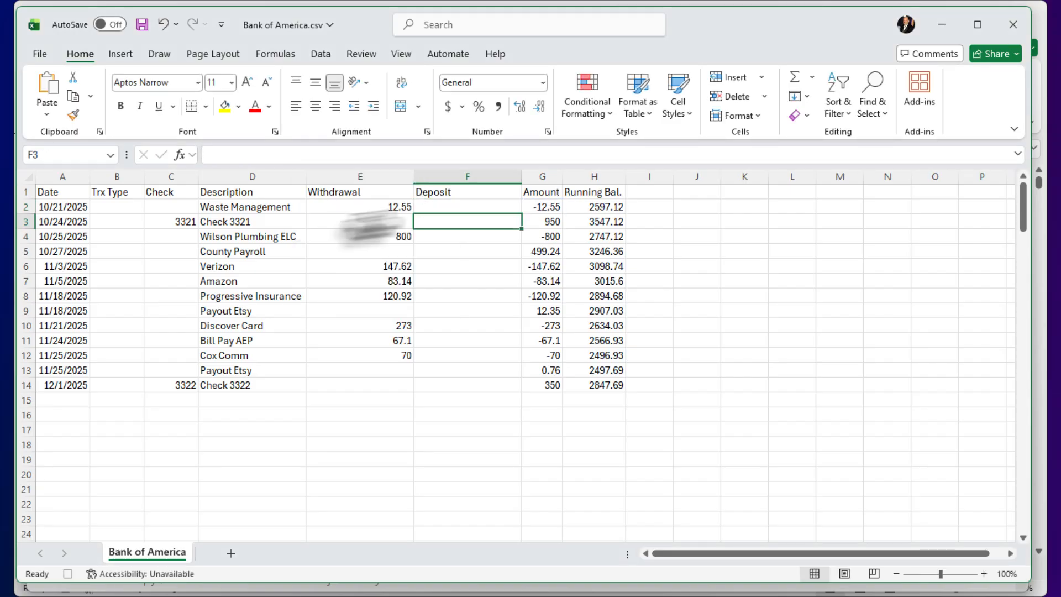
- Fill the F2 deposit formula down the Deposit column and deselect the filled range
left_click(484, 205)
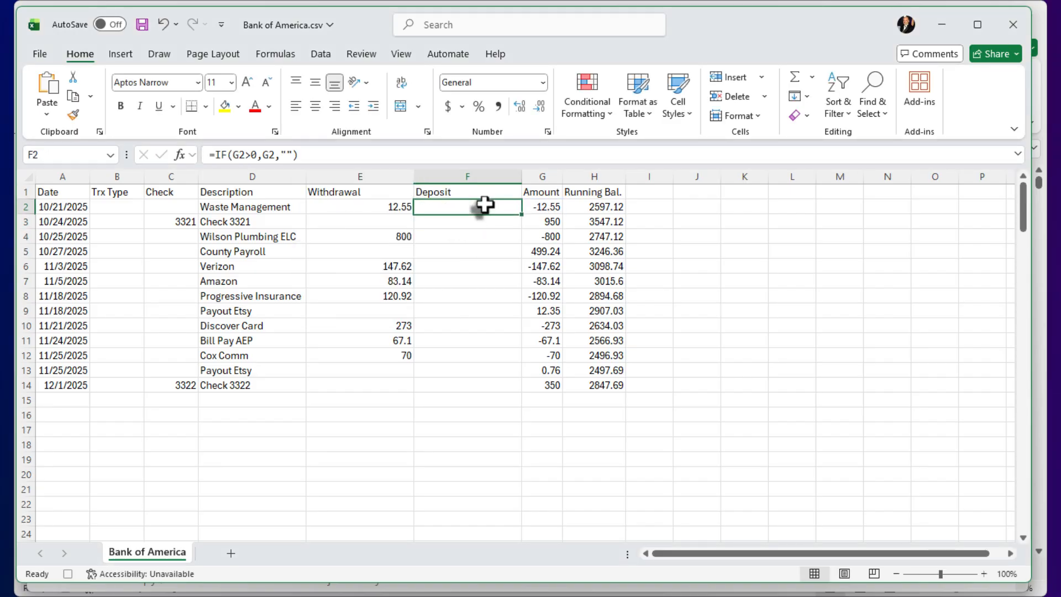
double_click(521, 214)
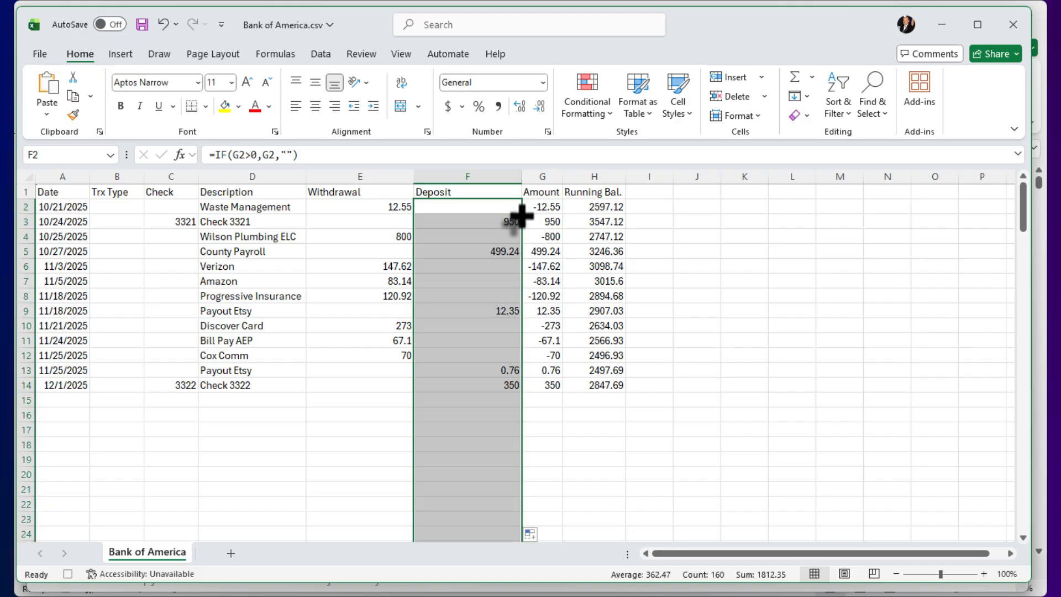
left_click(468, 412)
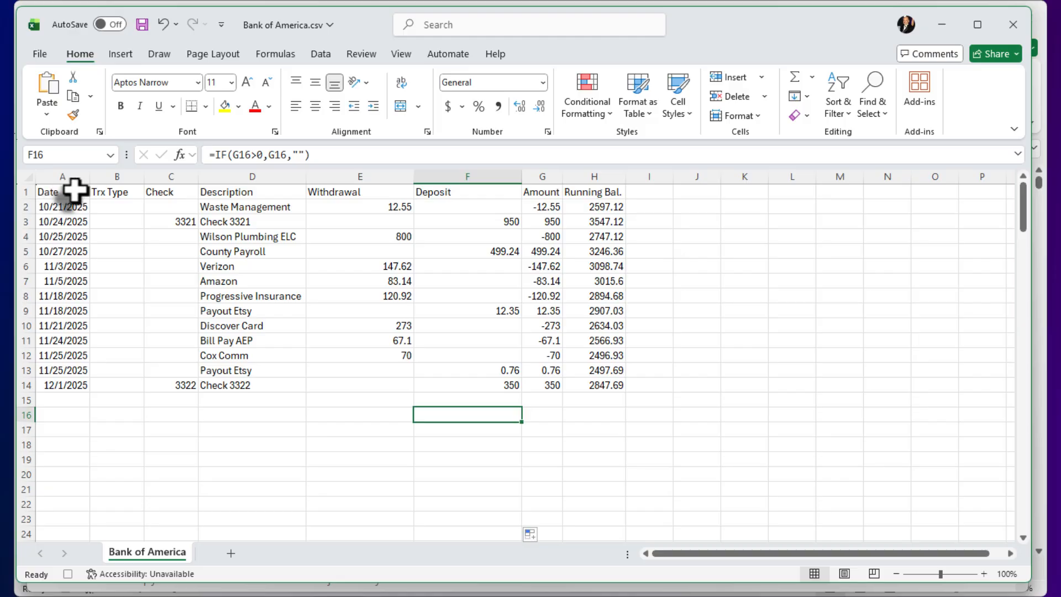
- Make the header cells A1:H1 bold with a yellow fill
left_click_drag(74, 191, 602, 190)
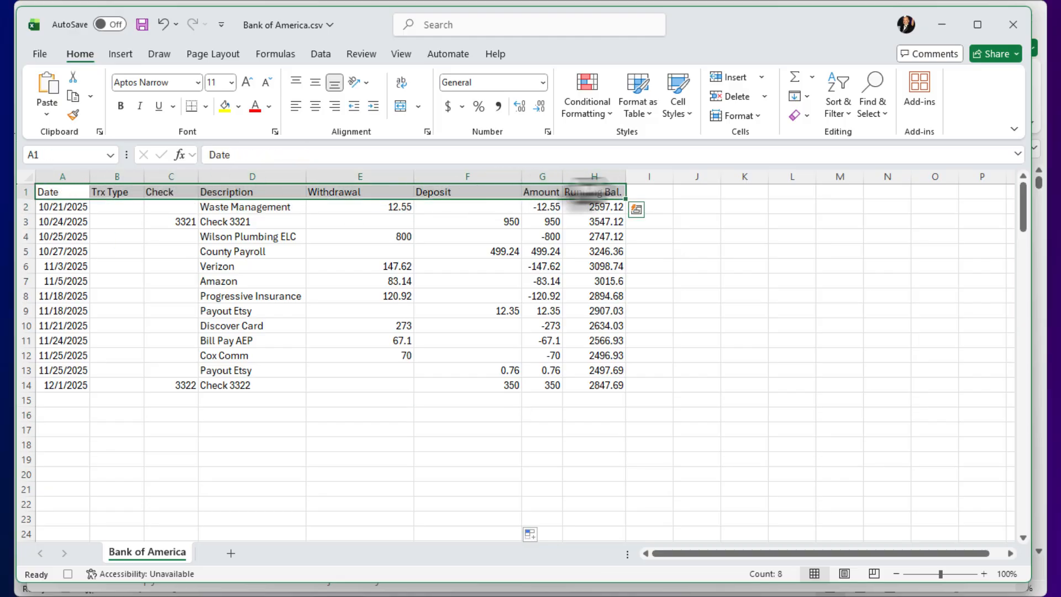
left_click(121, 105)
left_click(223, 104)
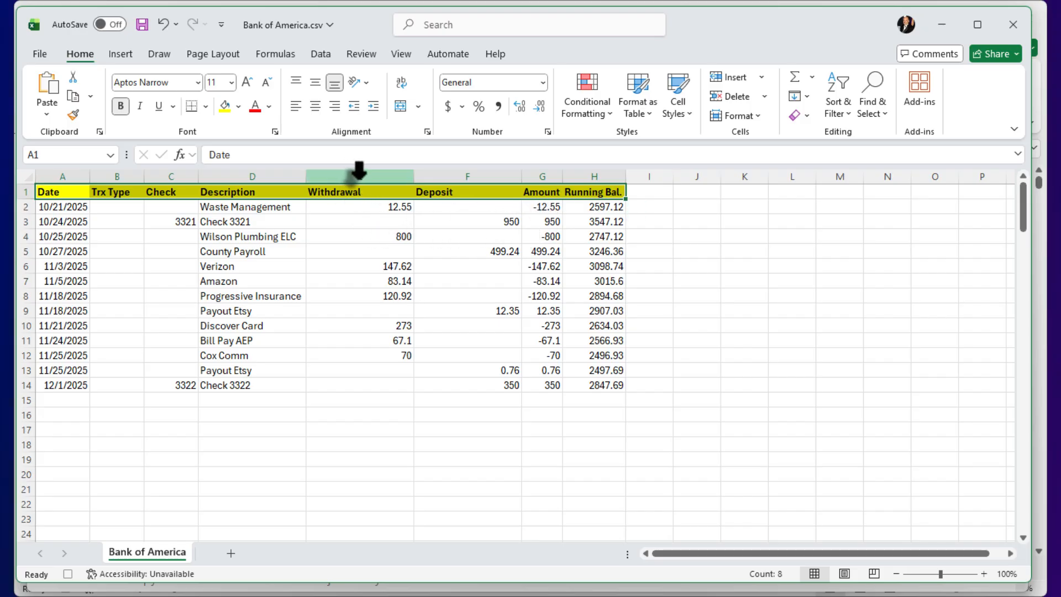
- Apply the Number format to the Withdrawal, Deposit and Amount columns E through G
left_click_drag(359, 171, 539, 179)
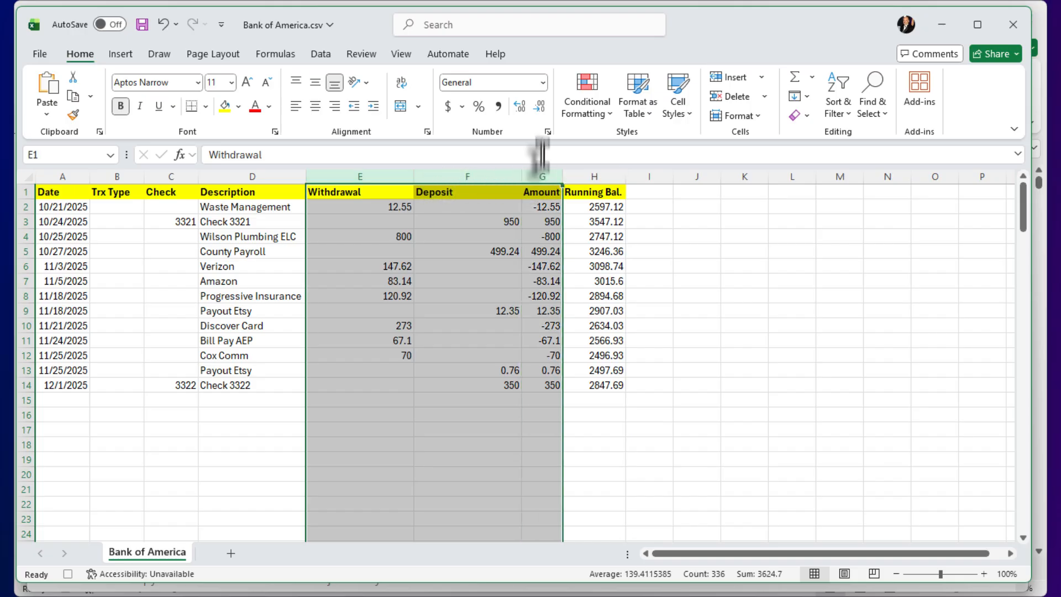
left_click(541, 82)
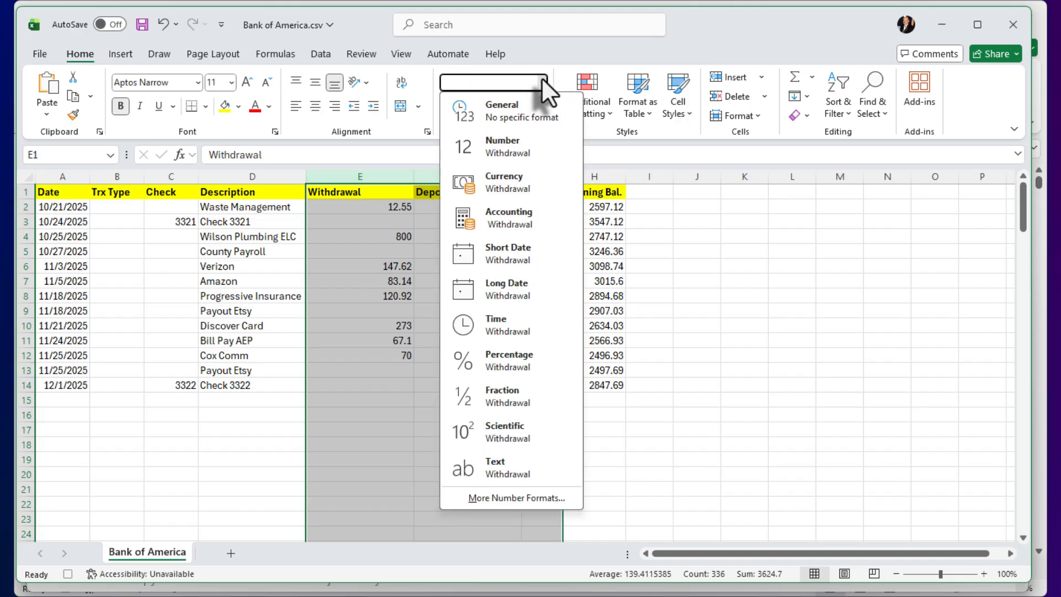
left_click(512, 147)
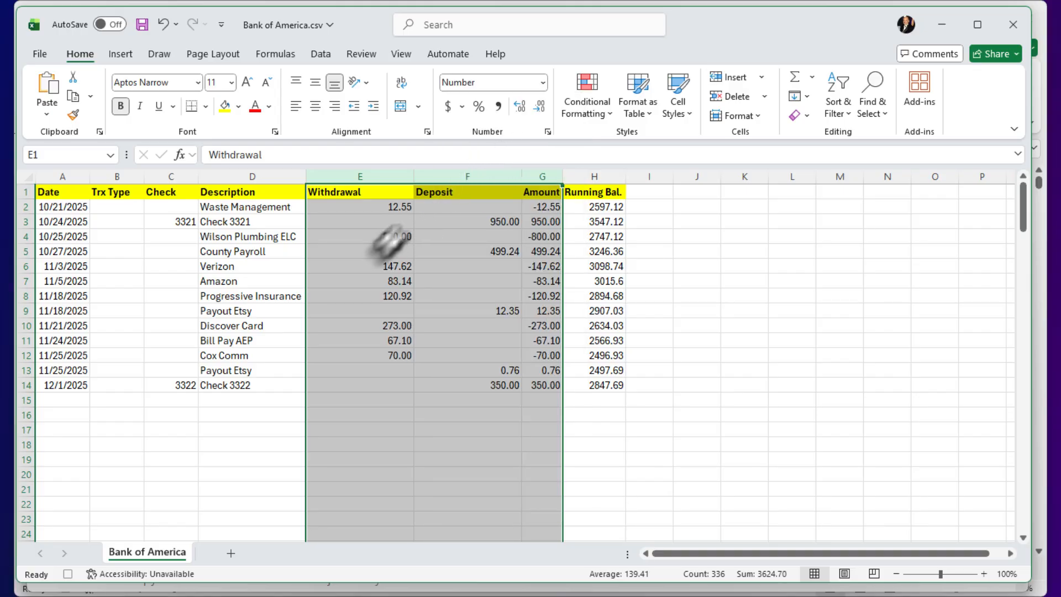
- Select cell A2 as the ending position and stop recording the macro
left_click(59, 208)
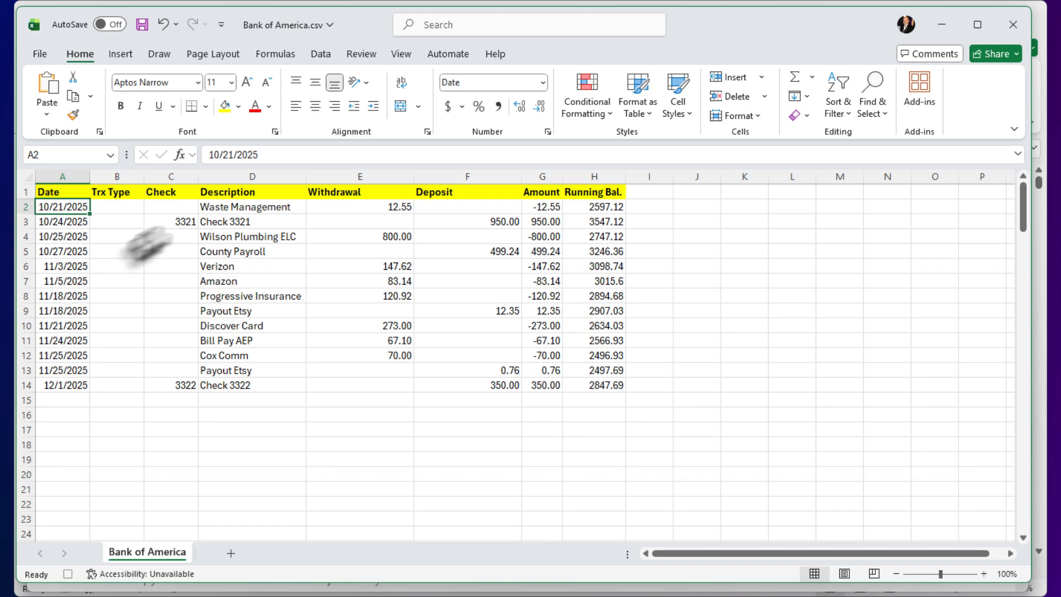
left_click(401, 53)
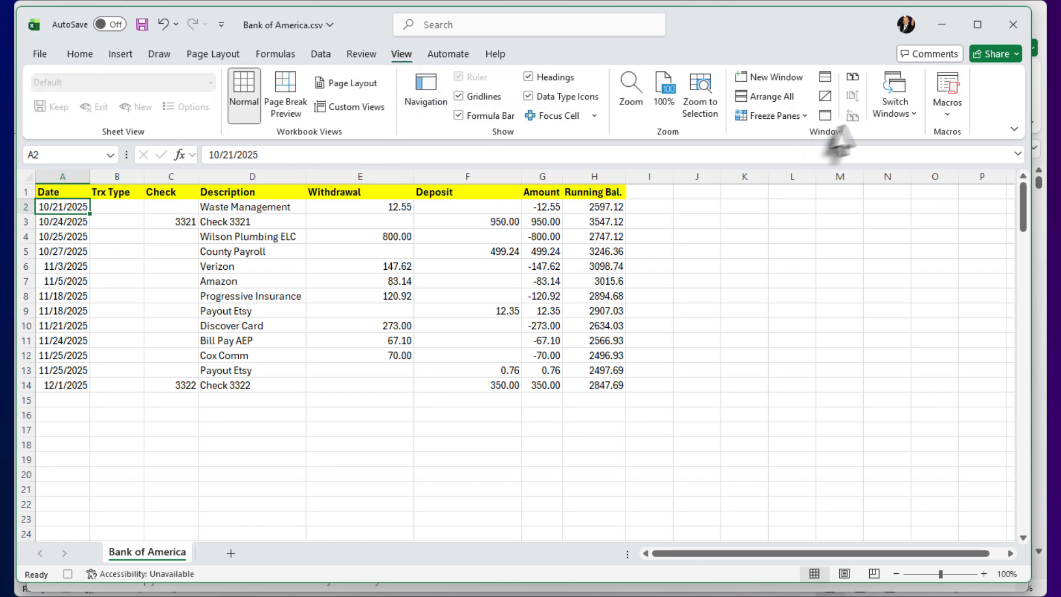
left_click(948, 119)
left_click(993, 155)
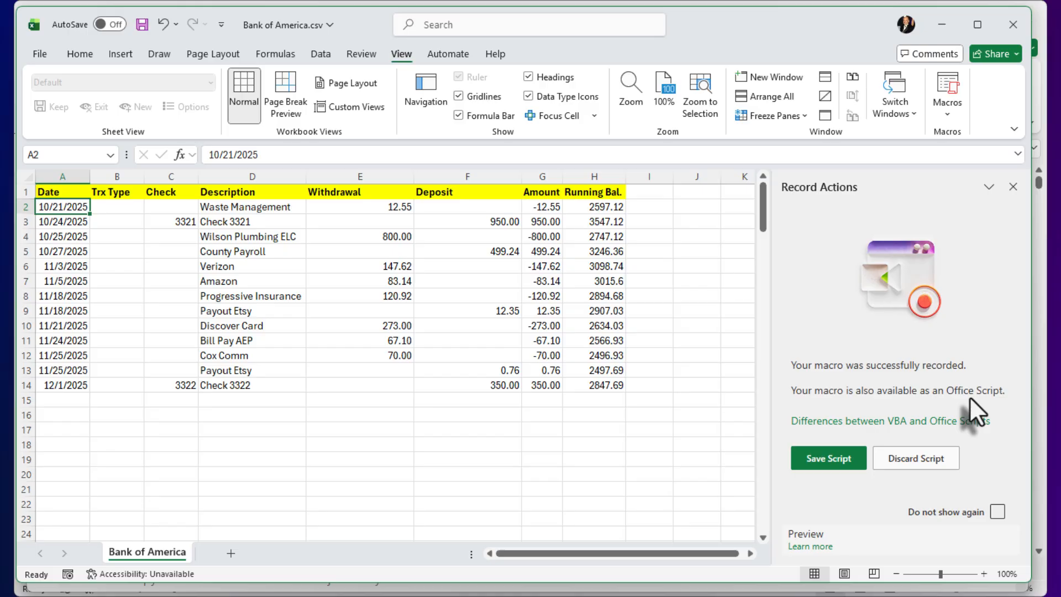
- Discard the Office Script version of the recorded macro and select cell A15 below the data
left_click(927, 463)
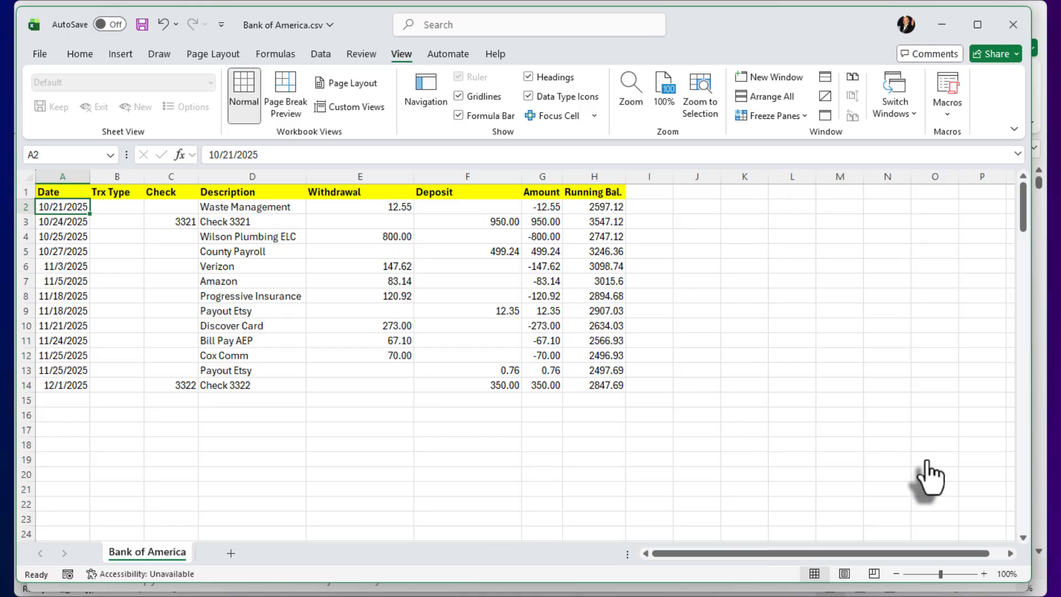
left_click(64, 401)
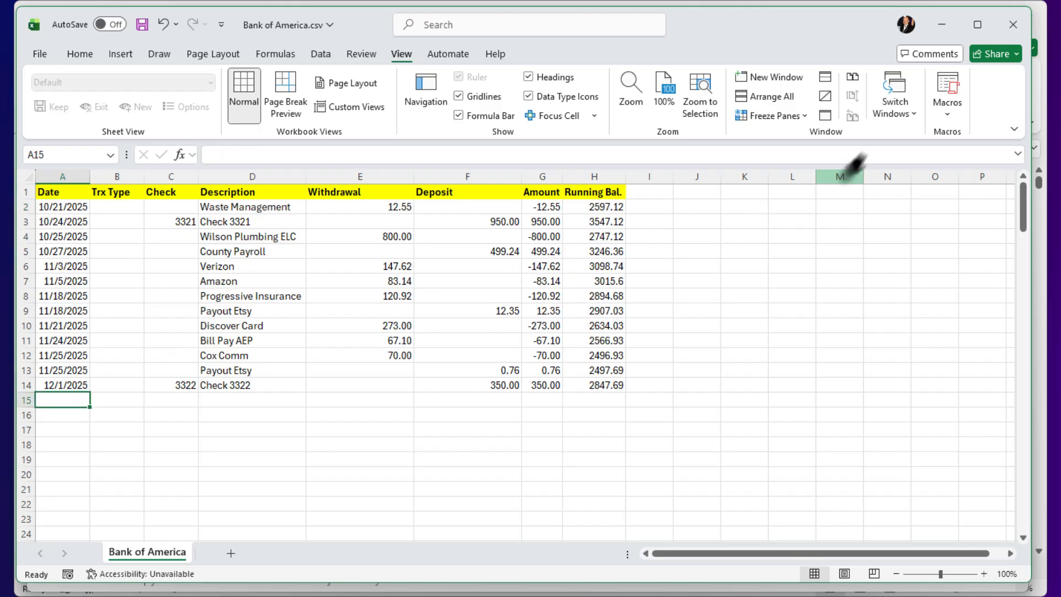
- Check the list of available macros for PERSONAL.XLSB!Checkbook_Reformat and close it without running anything
left_click(947, 114)
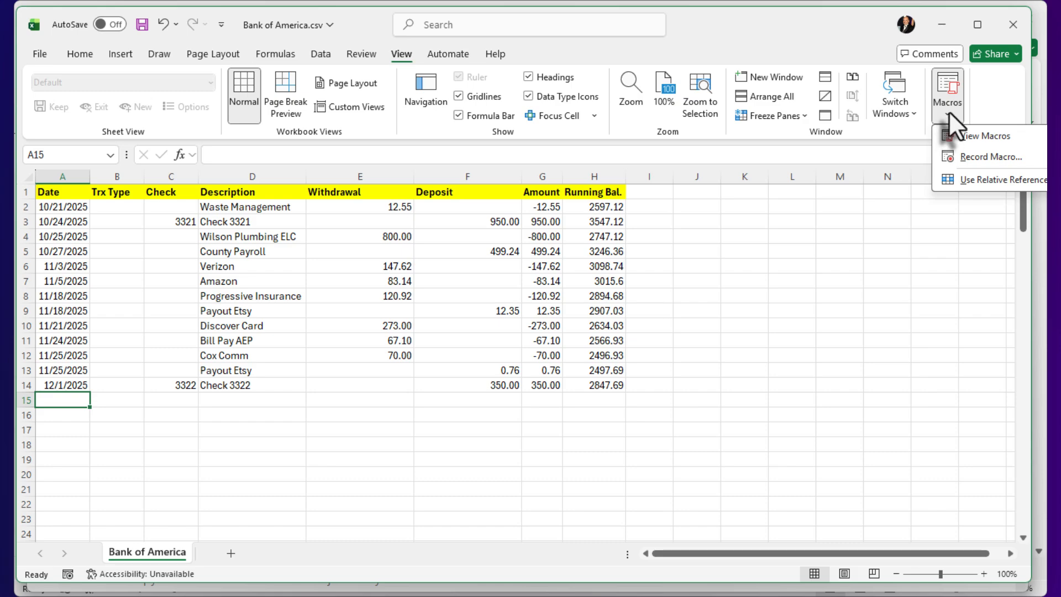
left_click(993, 133)
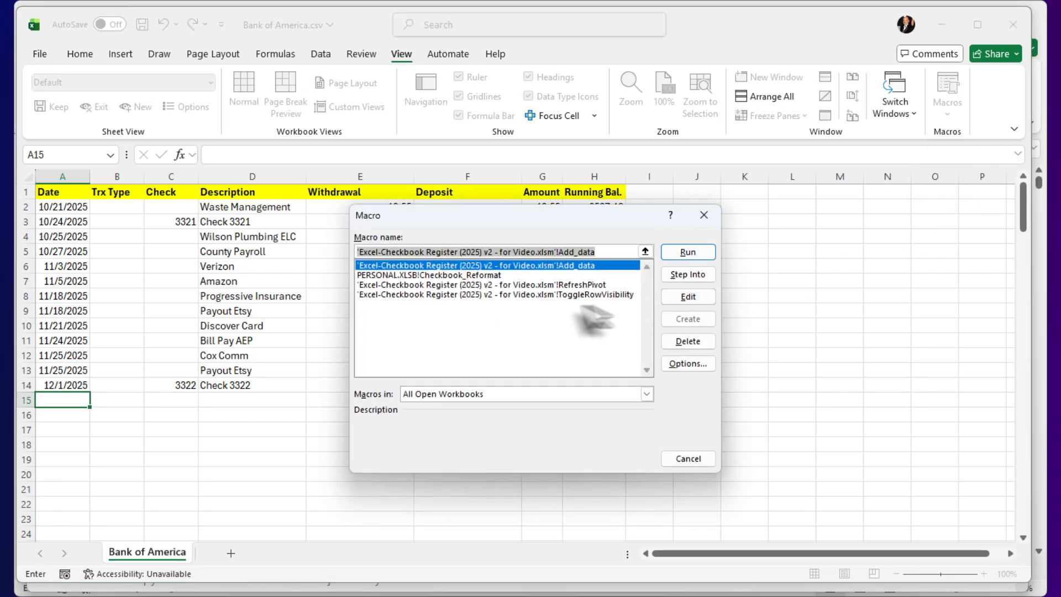
left_click(424, 275)
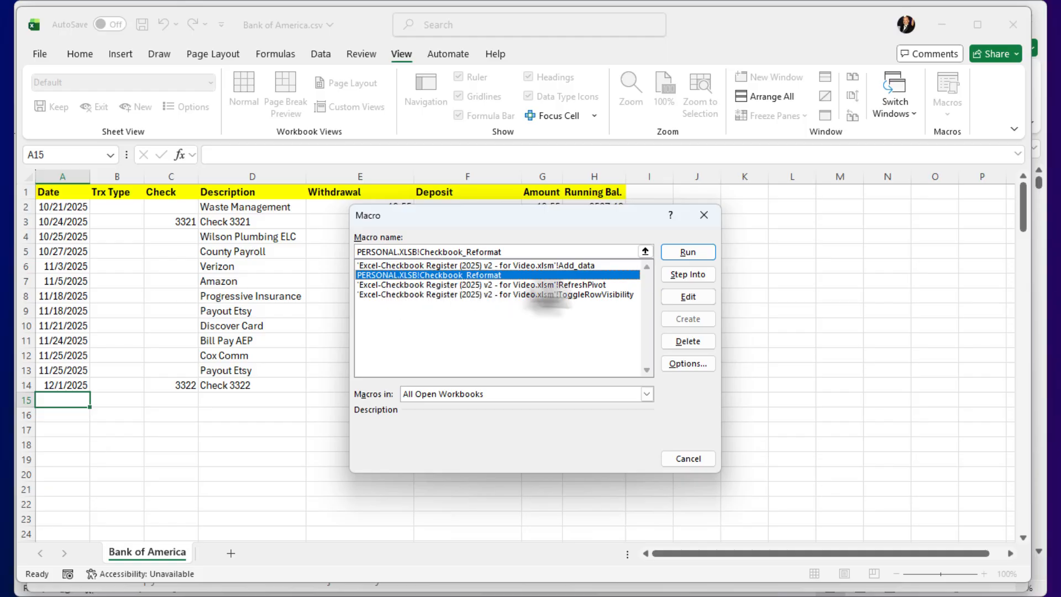
left_click(710, 219)
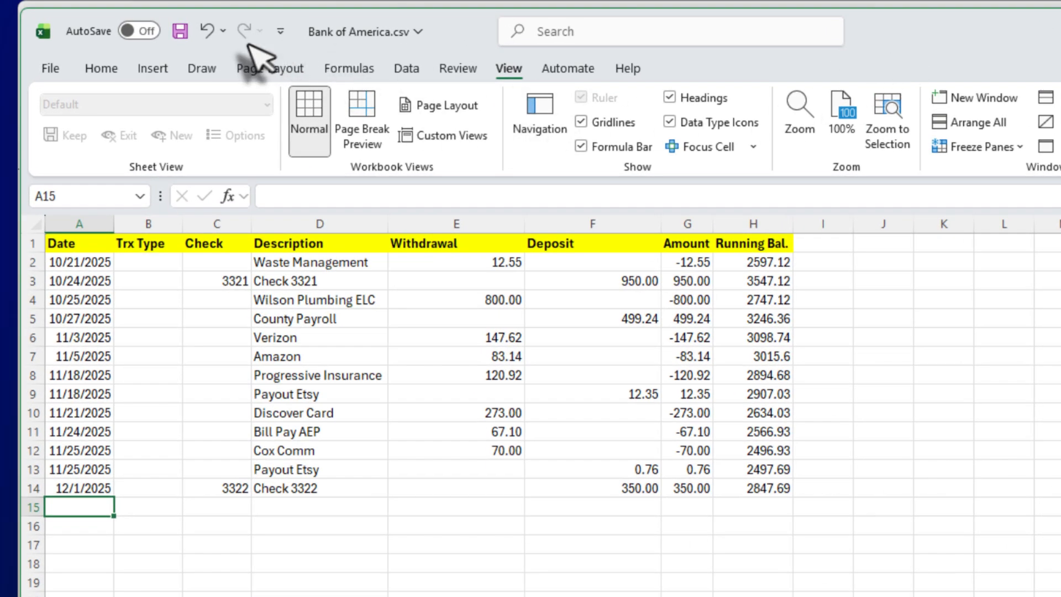
- Add the New and Open commands to the Quick Access Toolbar
left_click(281, 32)
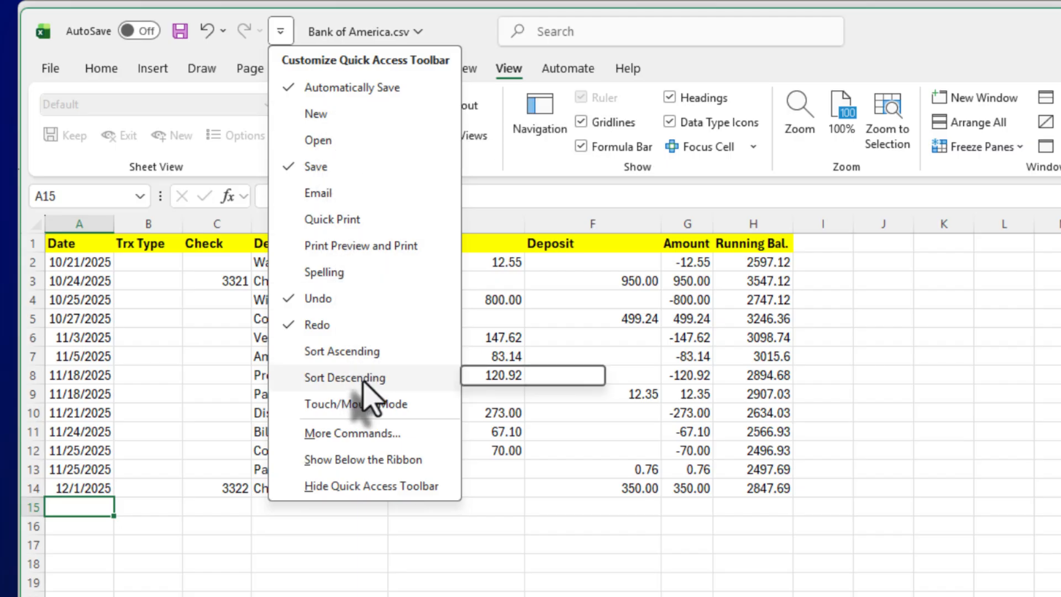
left_click(341, 114)
left_click(307, 32)
left_click(342, 140)
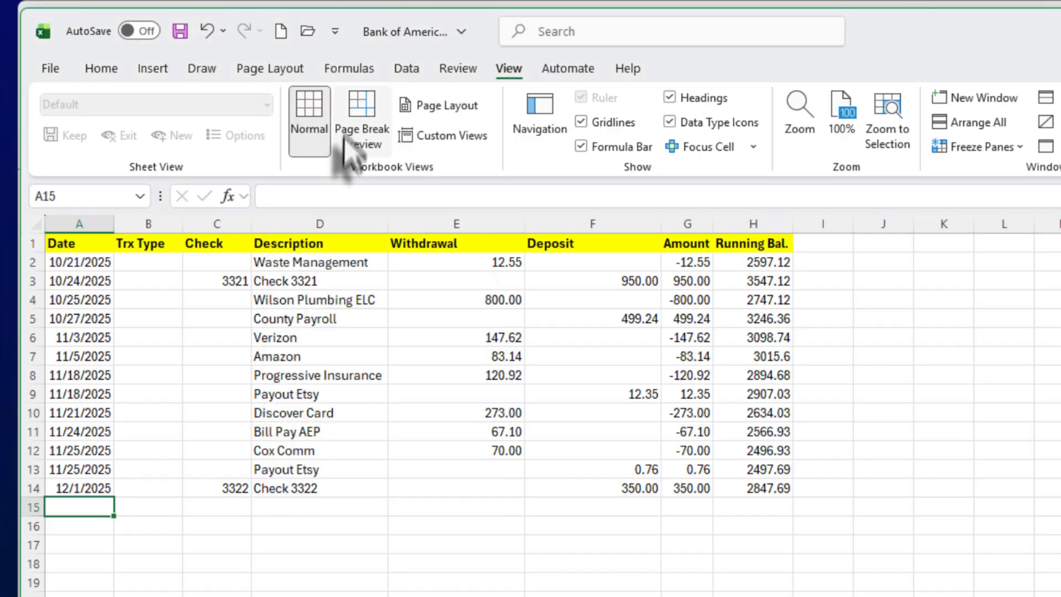
- Add the PERSONAL.XLSB!Checkbook_Reformat macro to the Quick Access Toolbar for all documents
left_click(335, 32)
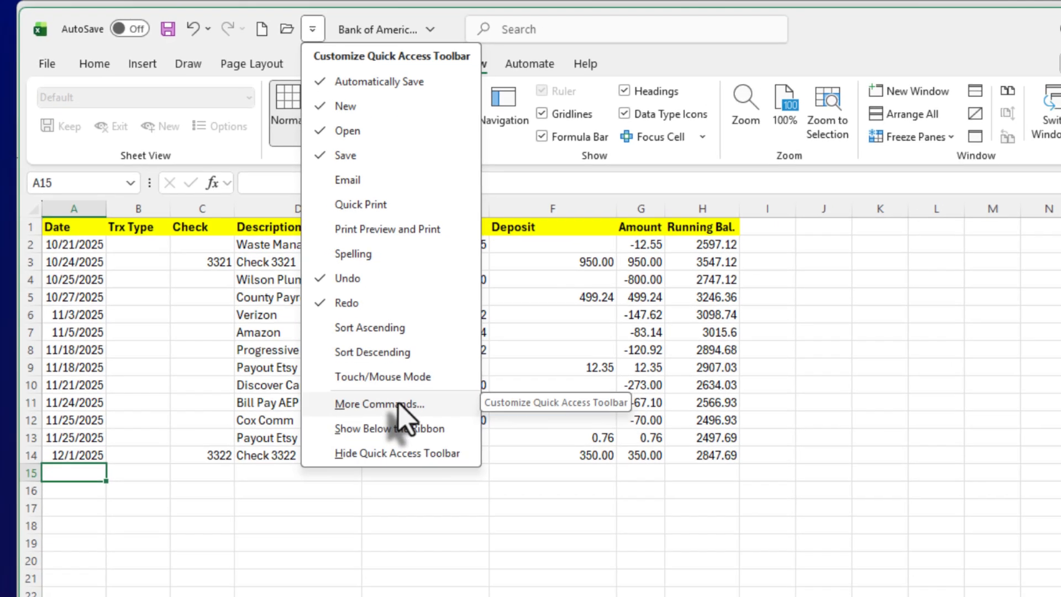
left_click(399, 405)
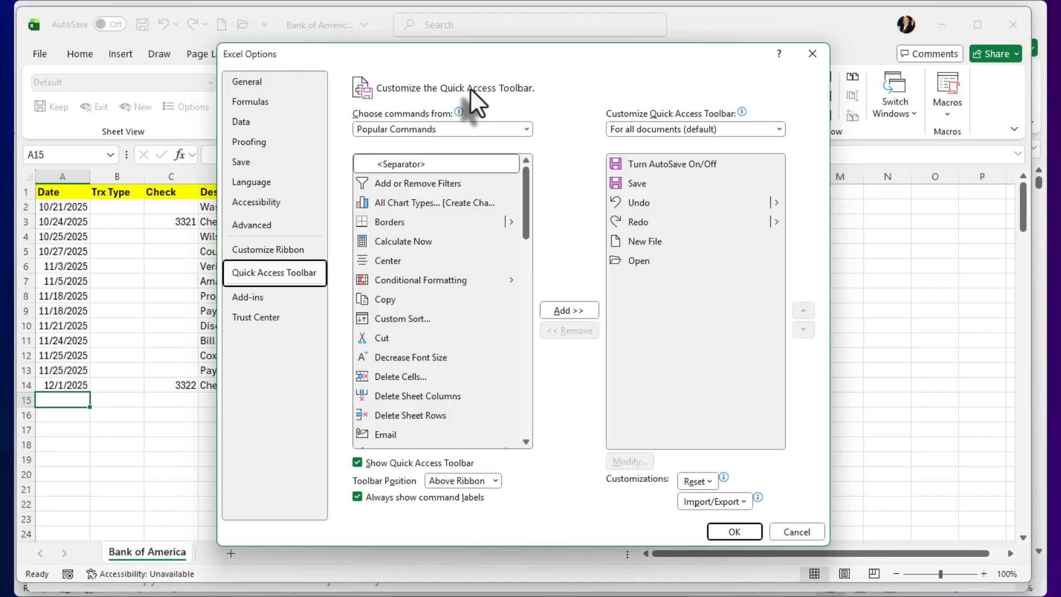
left_click(449, 129)
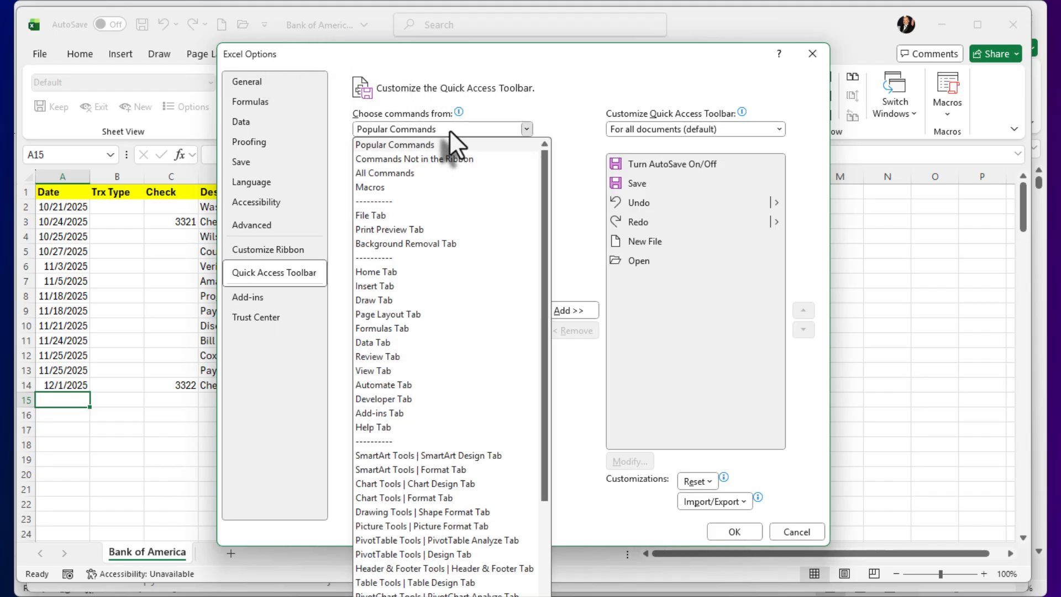
left_click(381, 187)
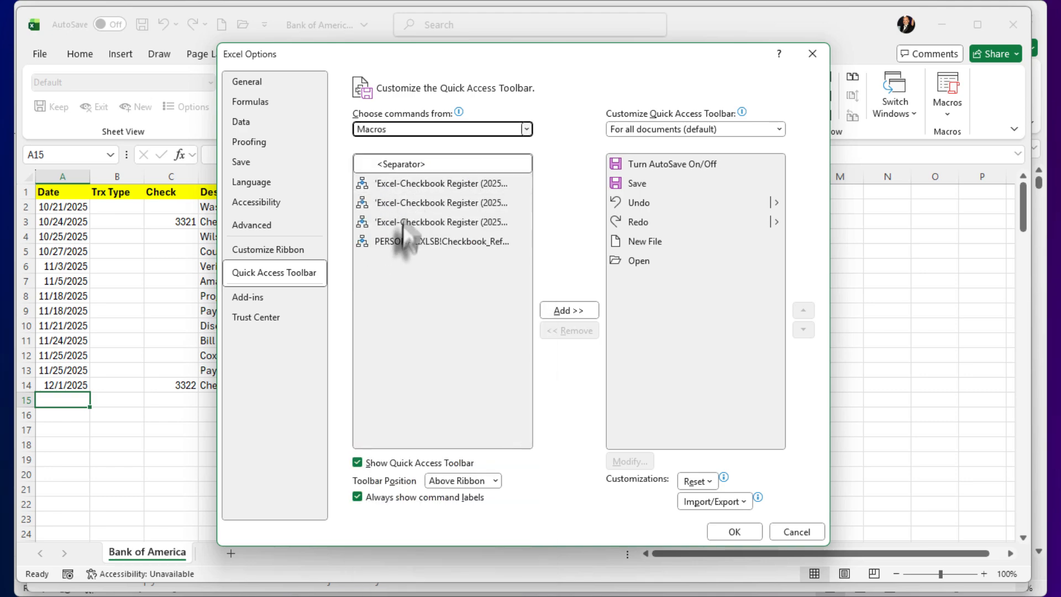
left_click(447, 241)
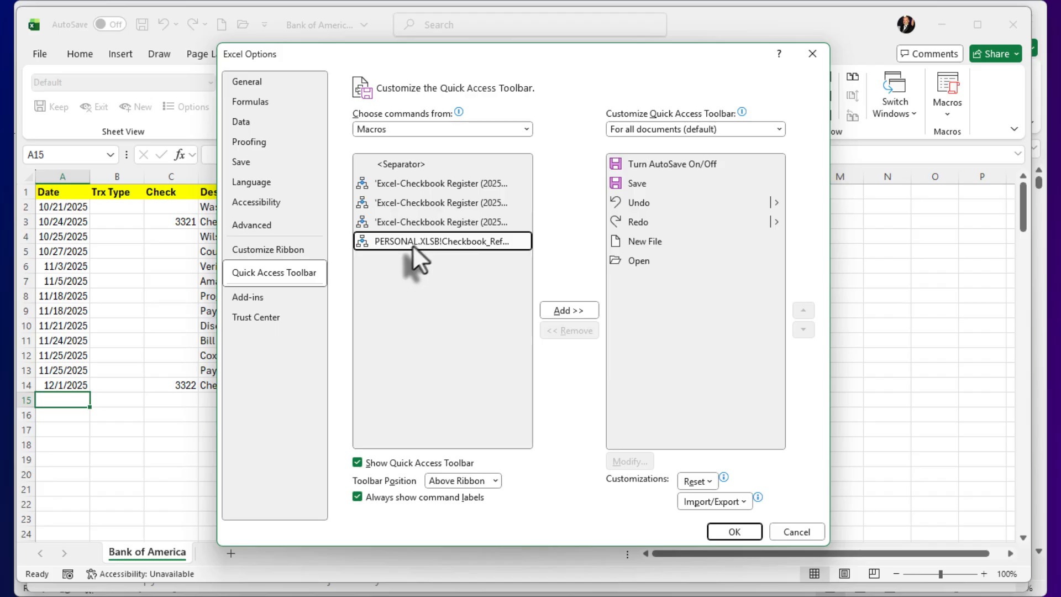
left_click(569, 310)
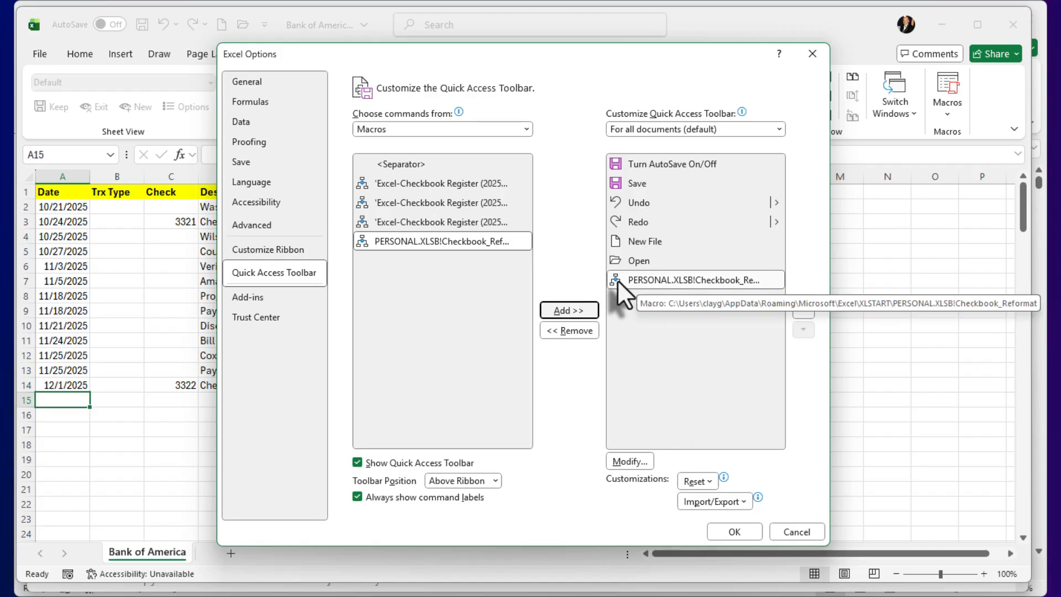
- Give the Checkbook_Reformat toolbar command the piggy bank symbol and apply the toolbar customization
left_click(629, 462)
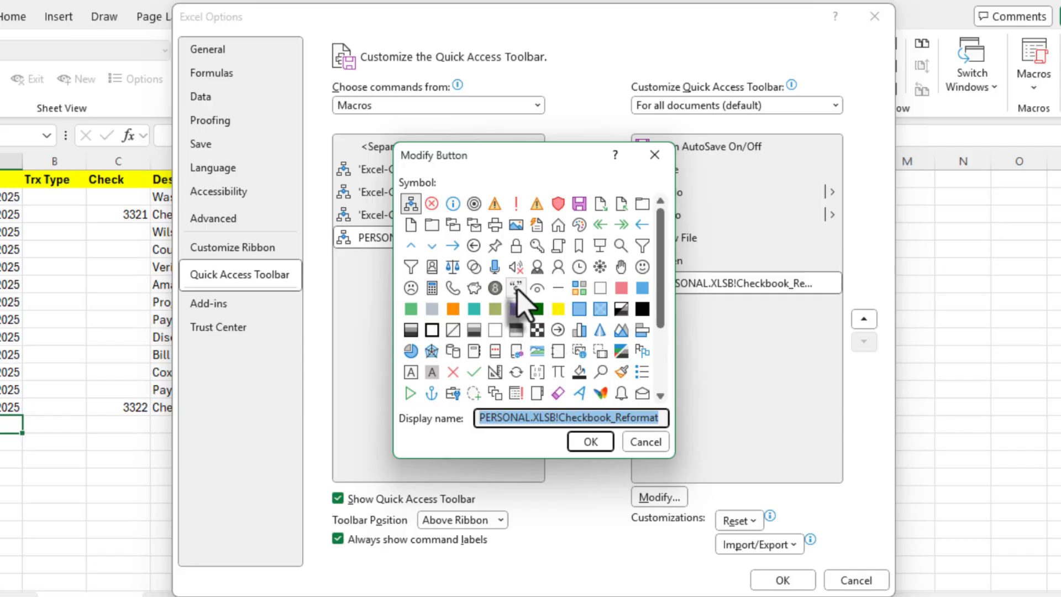
left_click(473, 288)
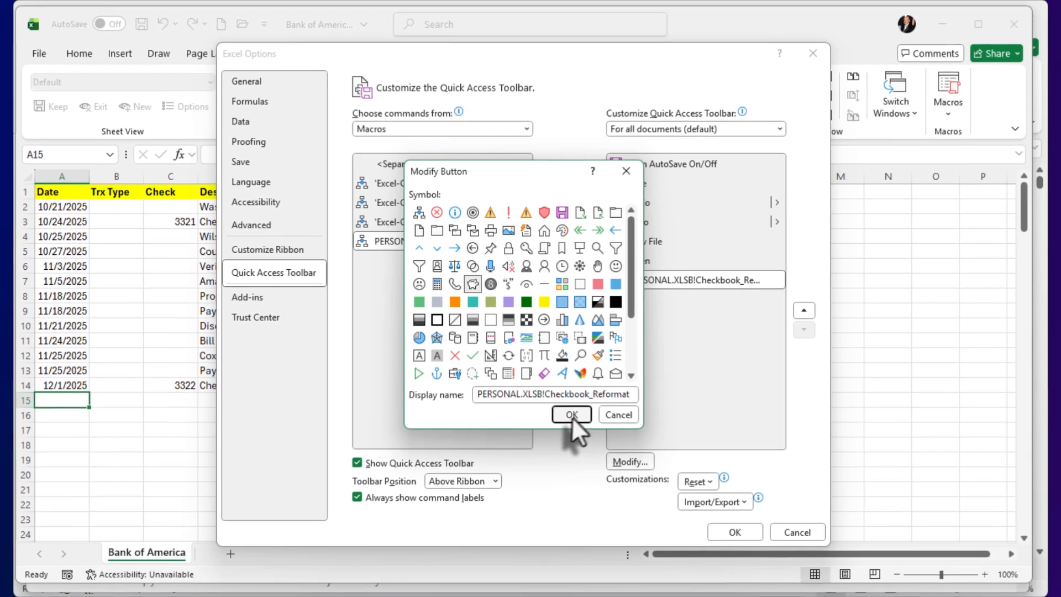
left_click(583, 431)
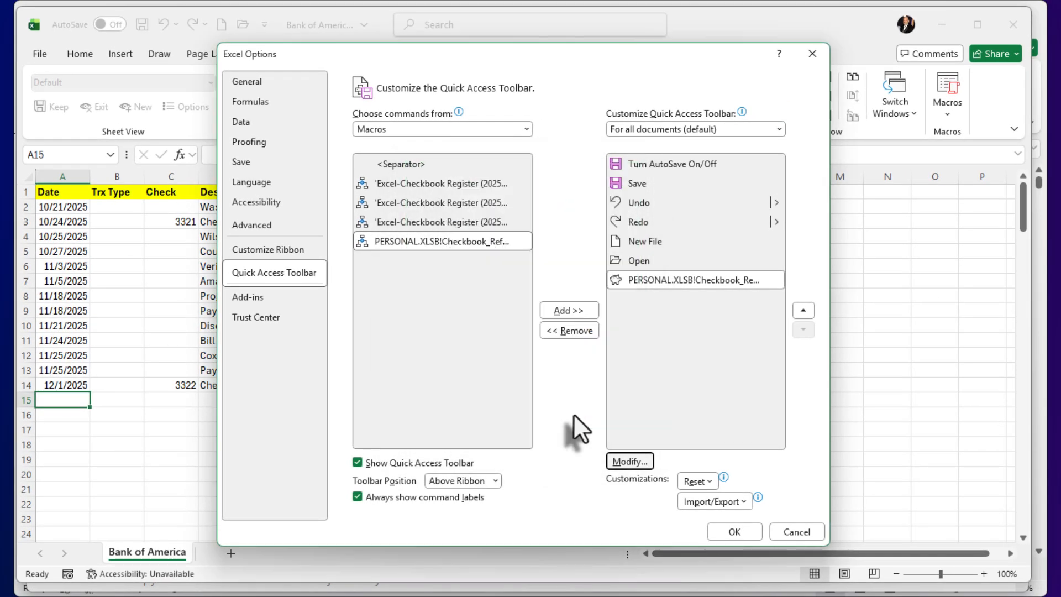
left_click(727, 532)
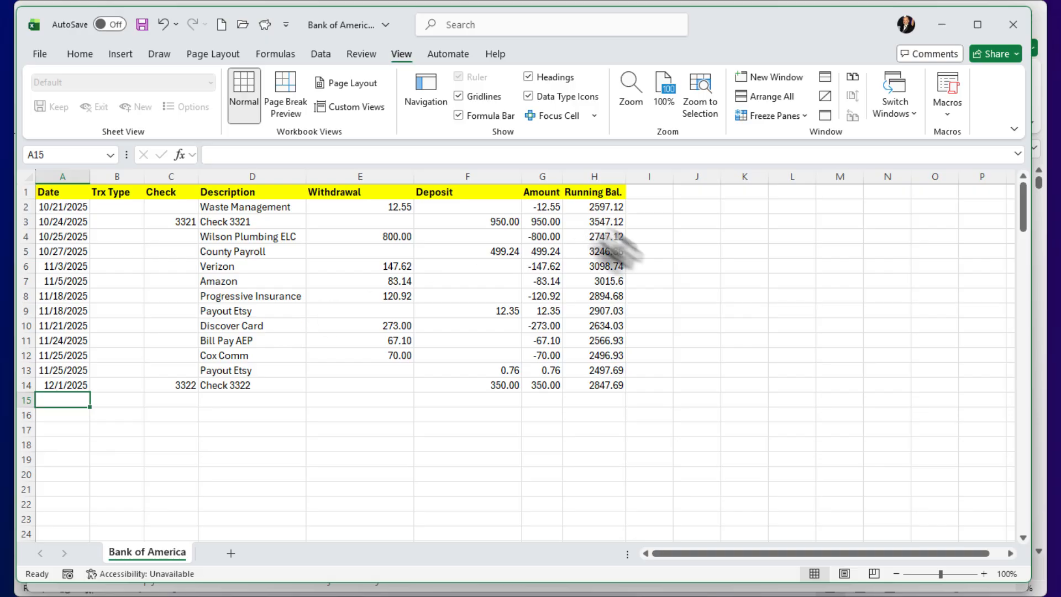
- Close the Bank of America CSV and the Excel-Checkbook Register workbook without saving either
left_click(1013, 24)
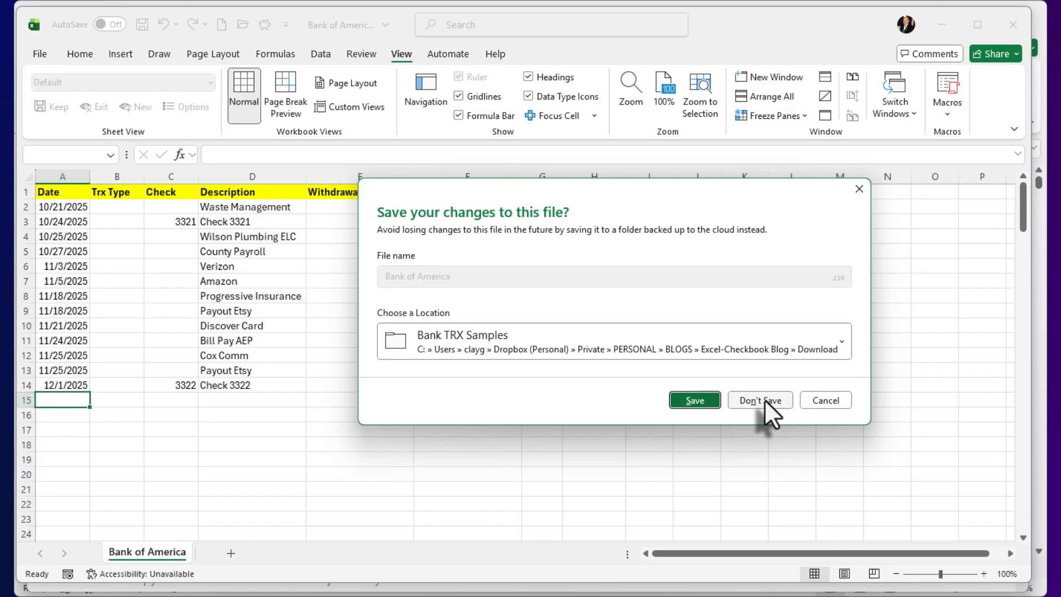
left_click(765, 399)
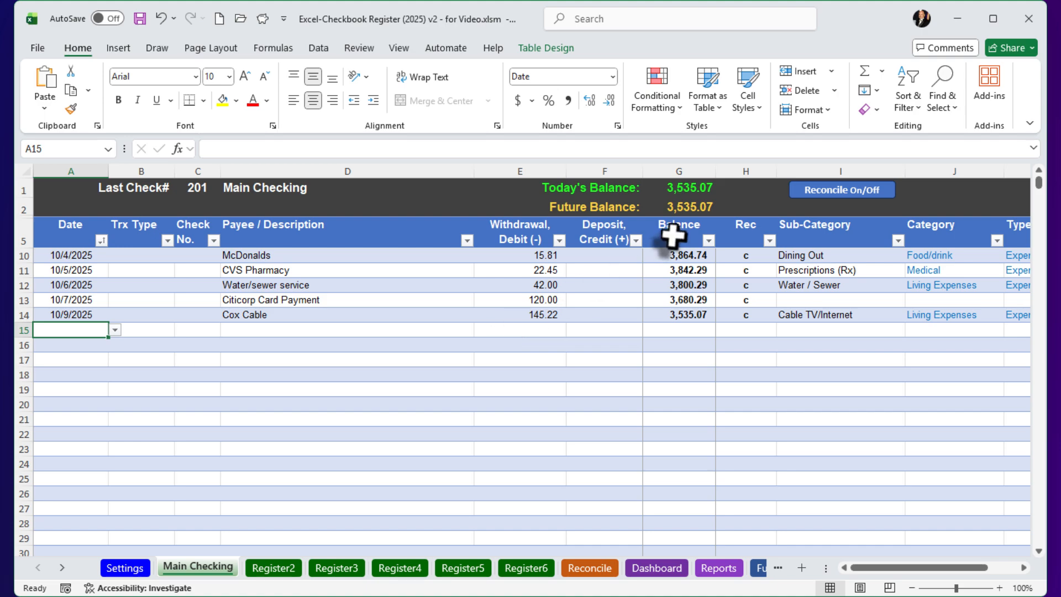
left_click(1029, 32)
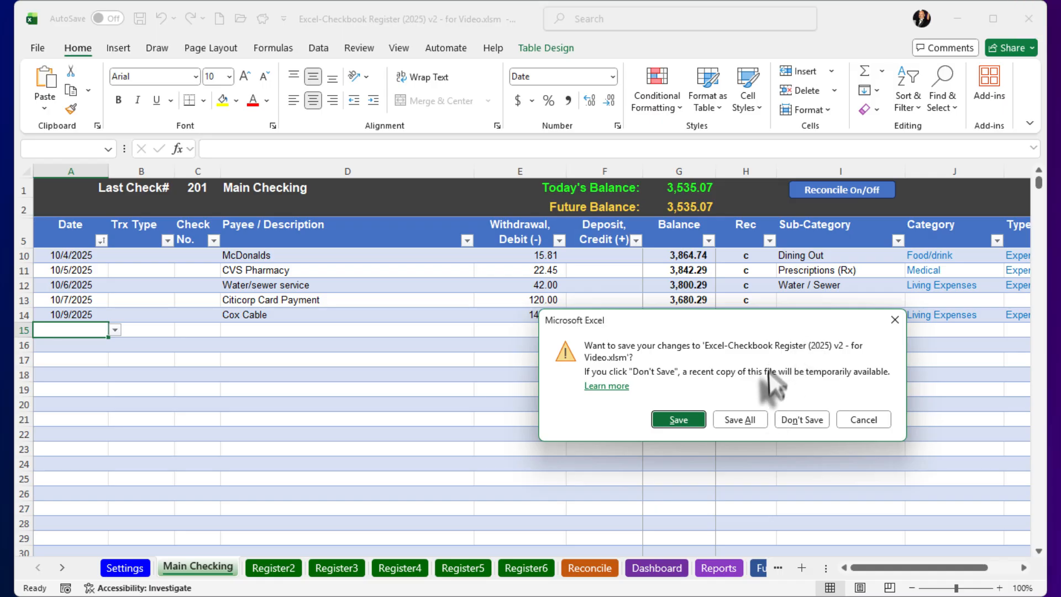
left_click(801, 419)
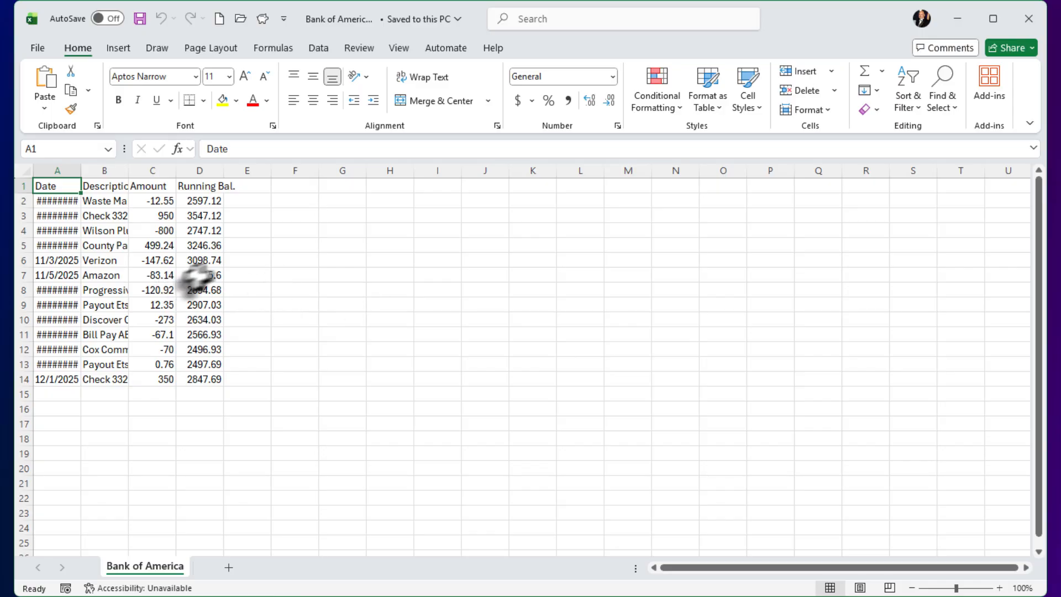
- Run the Checkbook_Reformat macro on the reopened Bank of America CSV and copy the transactions in A2:F14
left_click(263, 18)
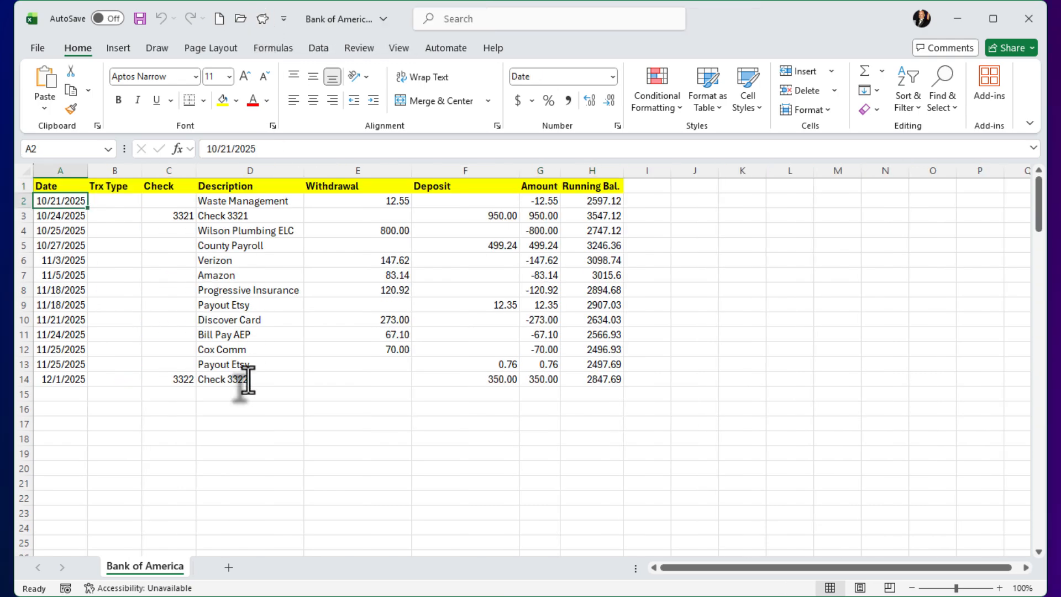
left_click_drag(55, 200, 450, 383)
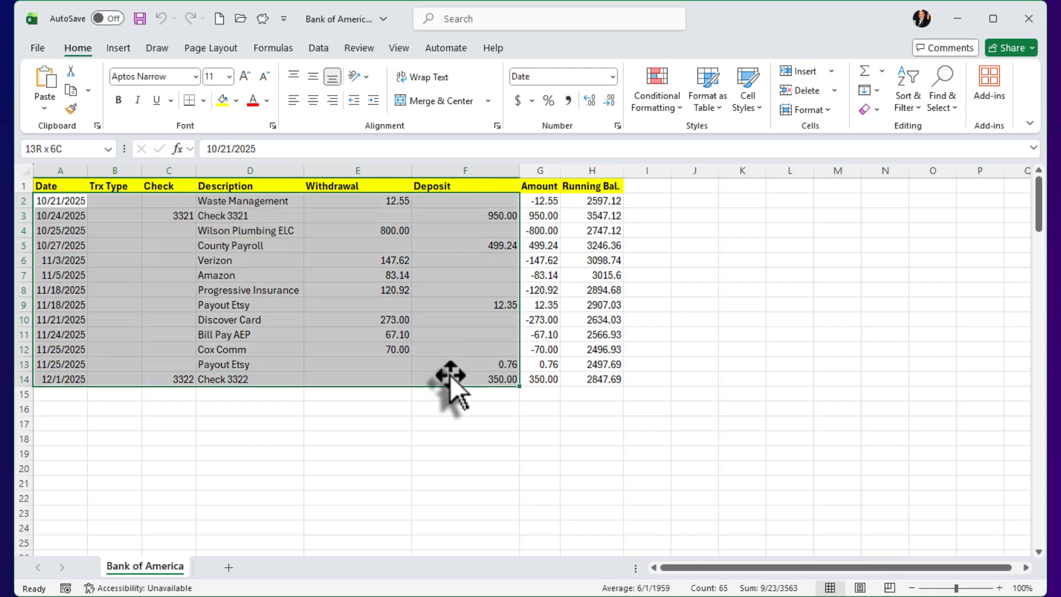
right_click(256, 276)
left_click(303, 305)
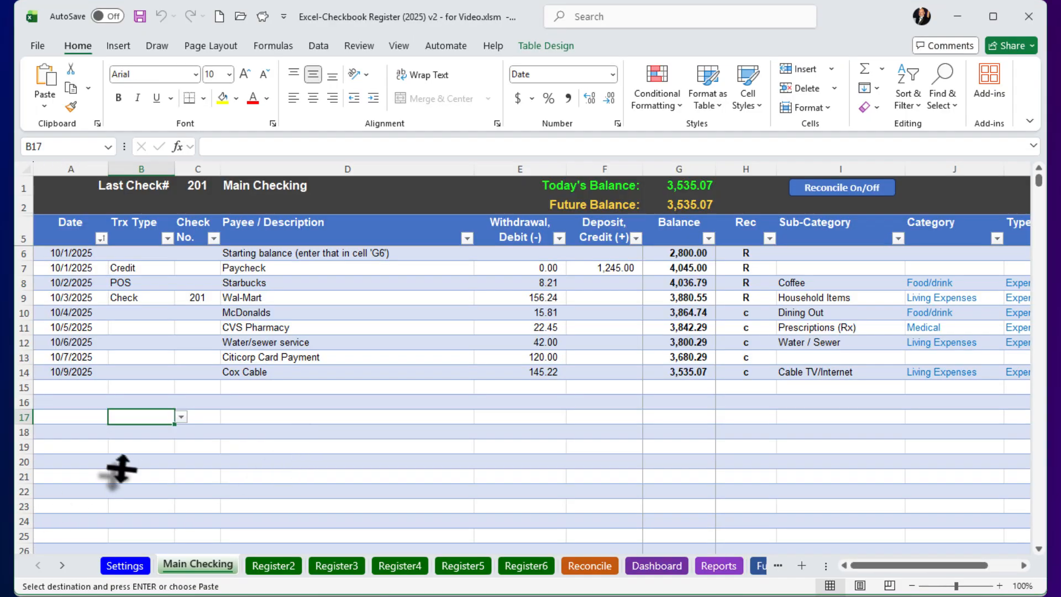
- Paste the copied transactions as values only into the Main Checking register starting at cell A15, and deselect the pasted range
left_click(74, 389)
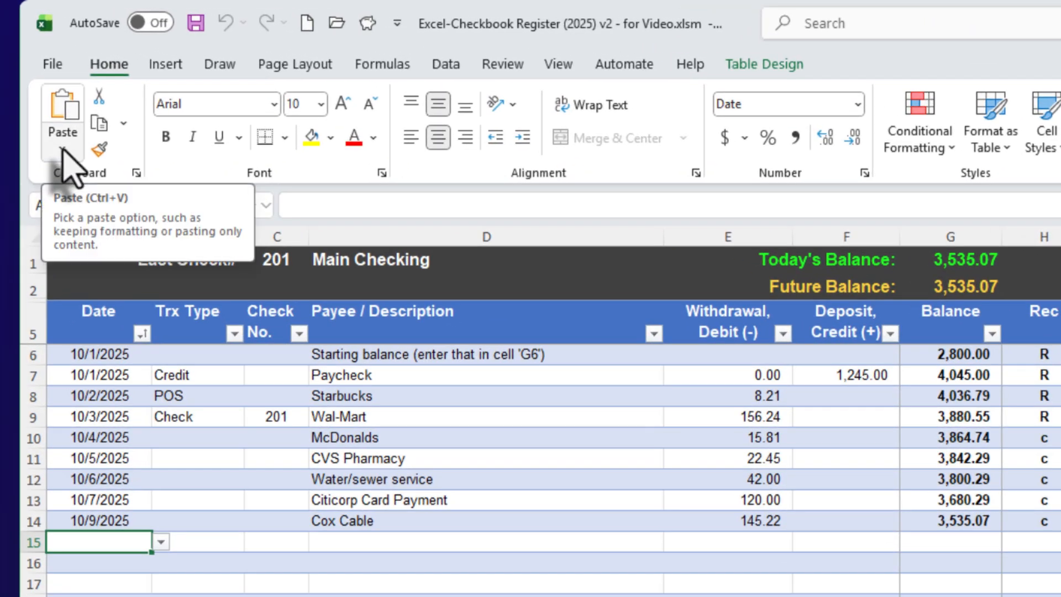
left_click(62, 149)
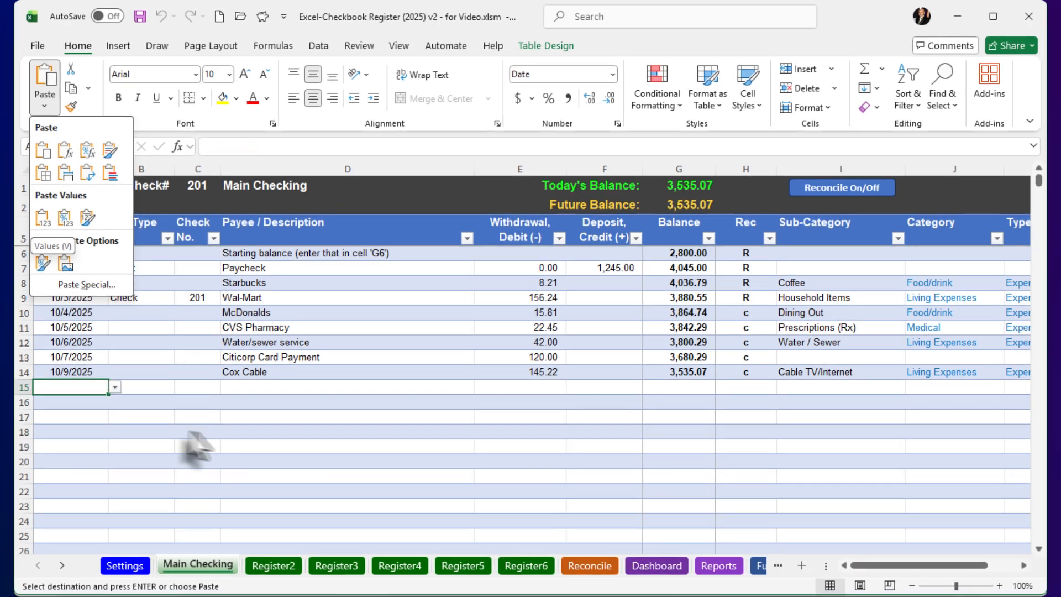
left_click(90, 518)
right_click(68, 386)
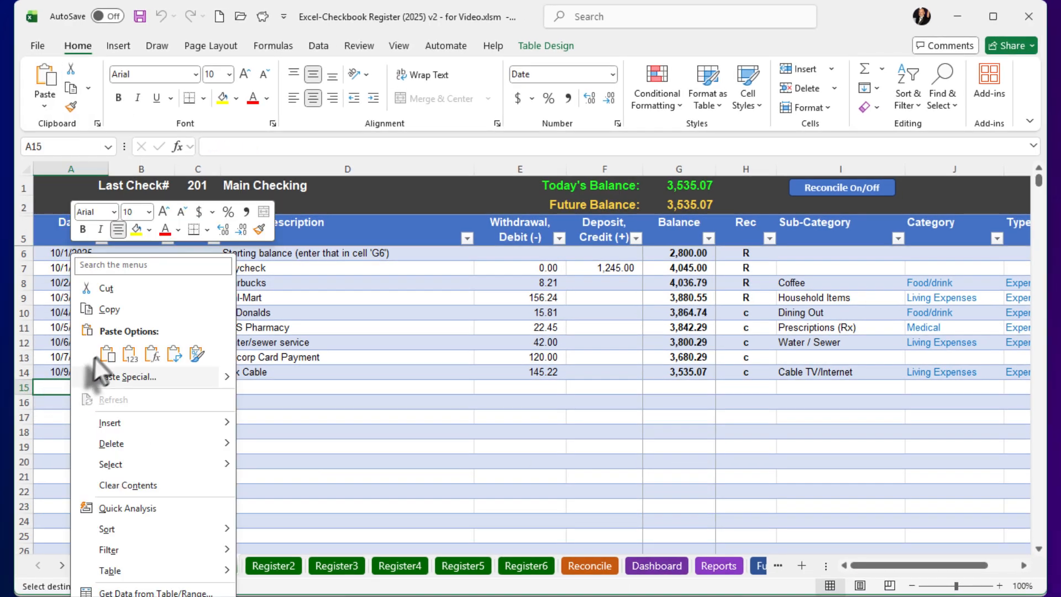
left_click(129, 352)
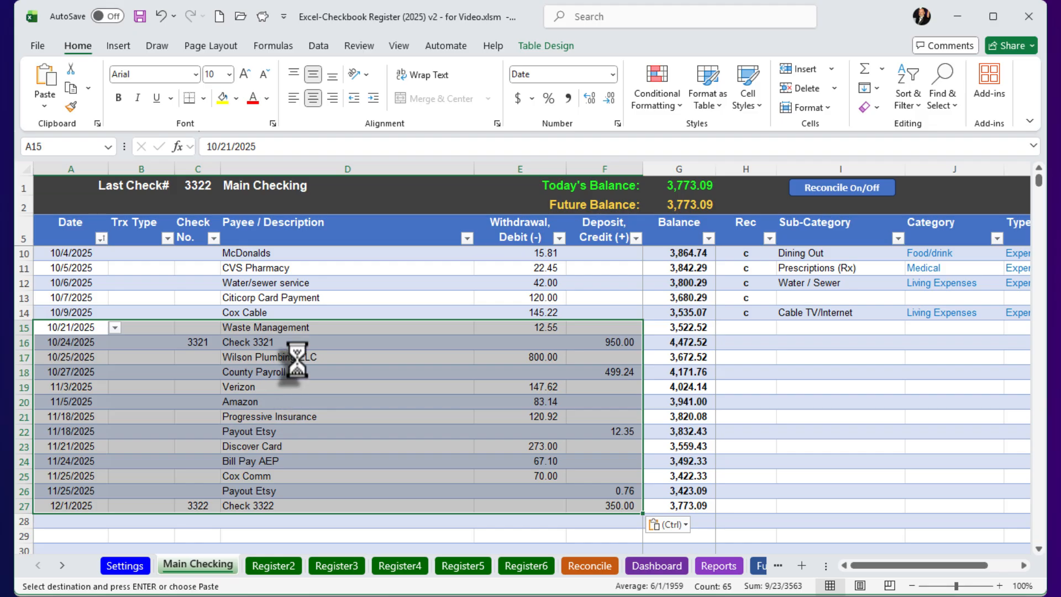
left_click(298, 358)
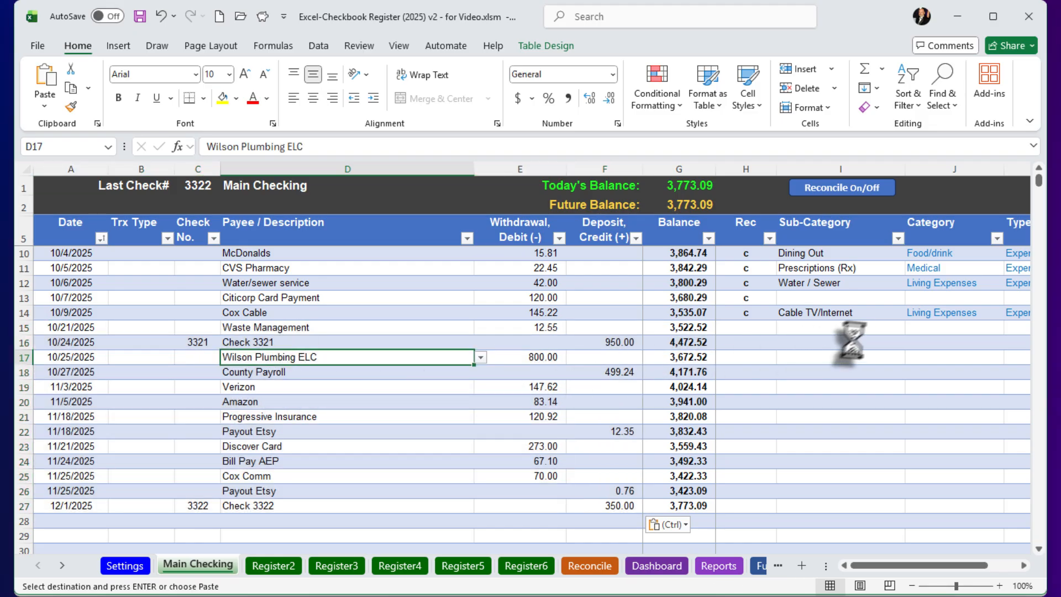
left_click(828, 343)
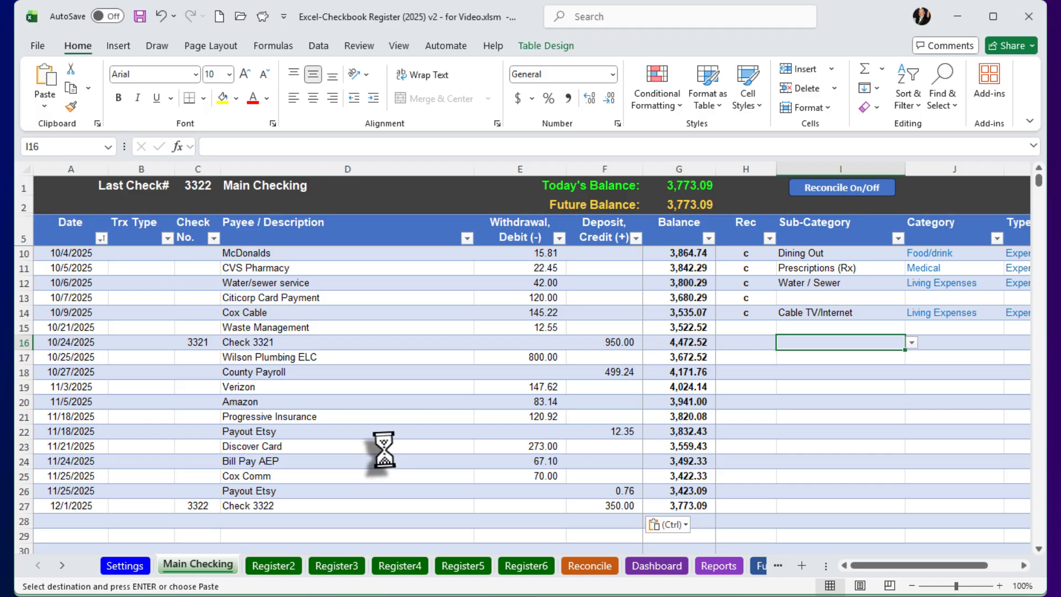